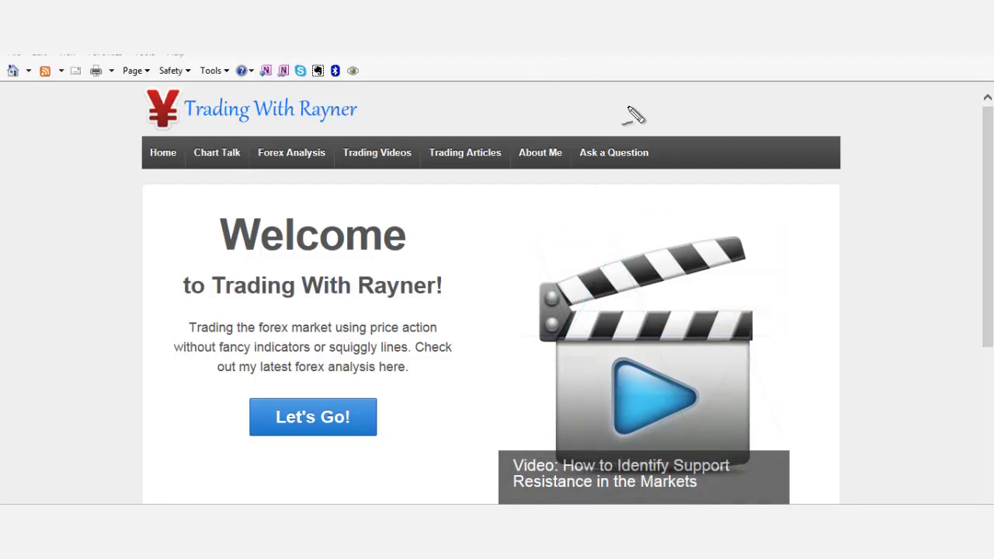
Handwrite "30%", "=3 pairs" and "=6 pairs" down the page as on-screen pen annotations.
mouse_move(615, 85)
mouse_down()
mouse_move(633, 108)
mouse_move(608, 137)
mouse_up()
drag(694, 115, 690, 116)
drag(763, 85, 744, 144)
drag(815, 137, 813, 138)
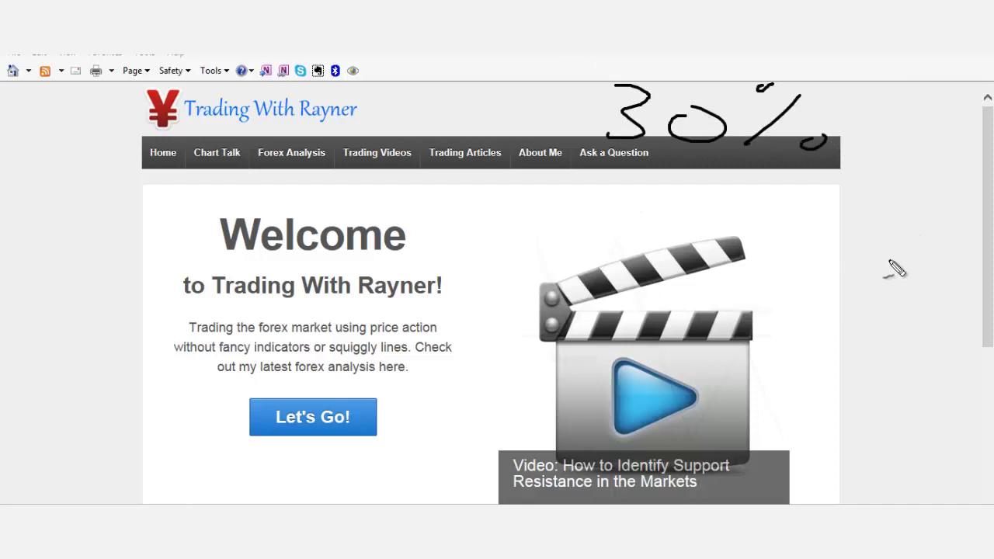
drag(771, 235, 806, 226)
mouse_move(769, 221)
mouse_down()
mouse_move(816, 199)
mouse_move(812, 249)
mouse_move(924, 211)
mouse_move(941, 223)
mouse_move(978, 214)
mouse_move(932, 243)
mouse_up()
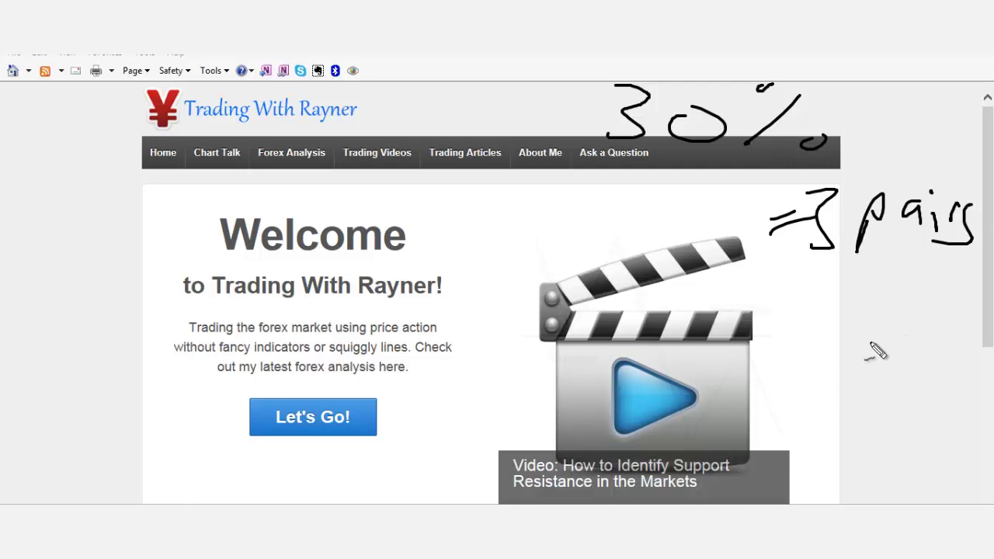
mouse_move(798, 374)
mouse_down()
mouse_move(828, 370)
mouse_move(881, 391)
mouse_move(954, 386)
mouse_move(963, 365)
mouse_up()
mouse_move(963, 401)
mouse_down()
mouse_move(977, 381)
mouse_move(983, 407)
mouse_up()
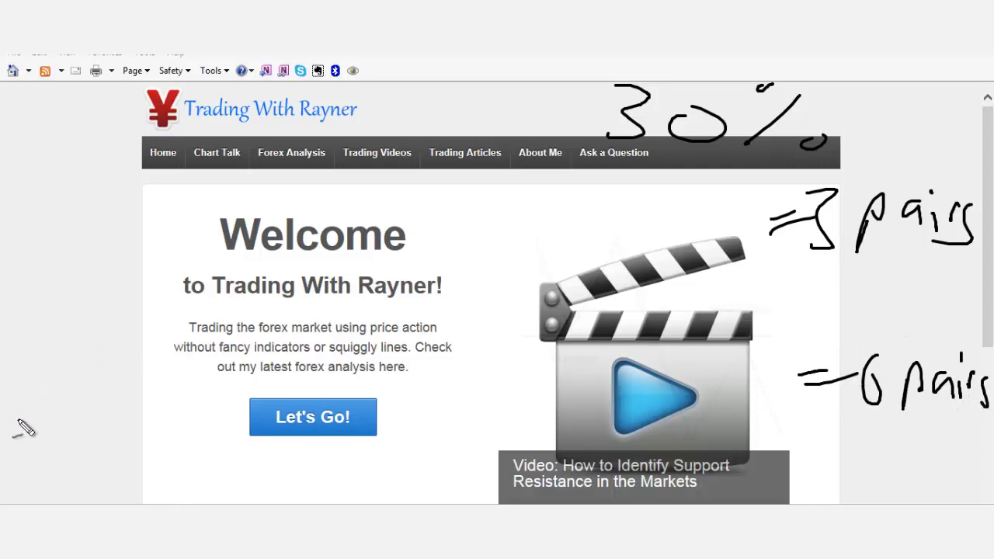
Sketch a shallow and a steep zigzag uptrend, circle the steep one with an arrow pointing at it, and clear the annotations.
mouse_move(17, 420)
mouse_down()
mouse_move(118, 406)
mouse_move(194, 379)
mouse_up()
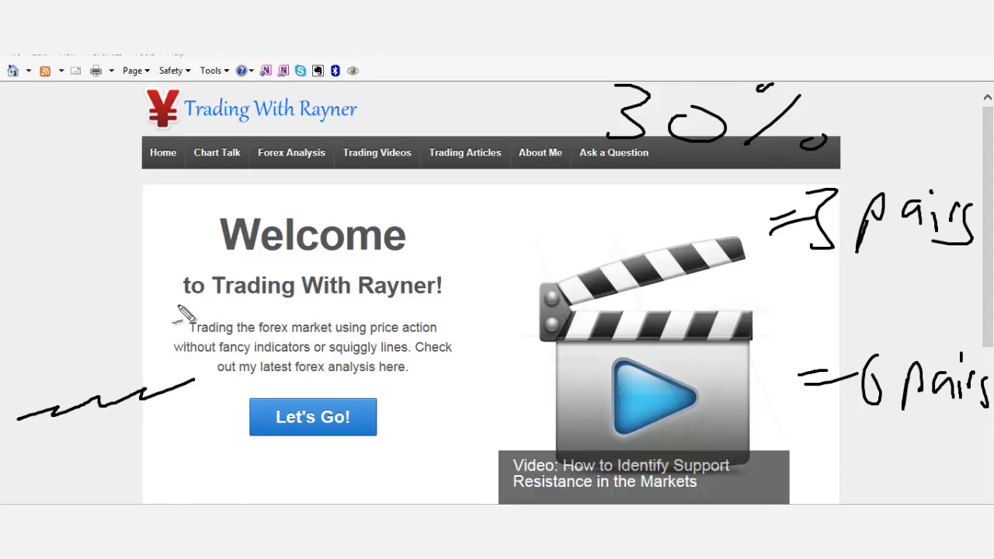
mouse_move(23, 333)
mouse_down()
mouse_move(92, 305)
mouse_move(184, 206)
mouse_move(31, 288)
mouse_move(166, 328)
mouse_move(189, 182)
mouse_move(142, 192)
mouse_up()
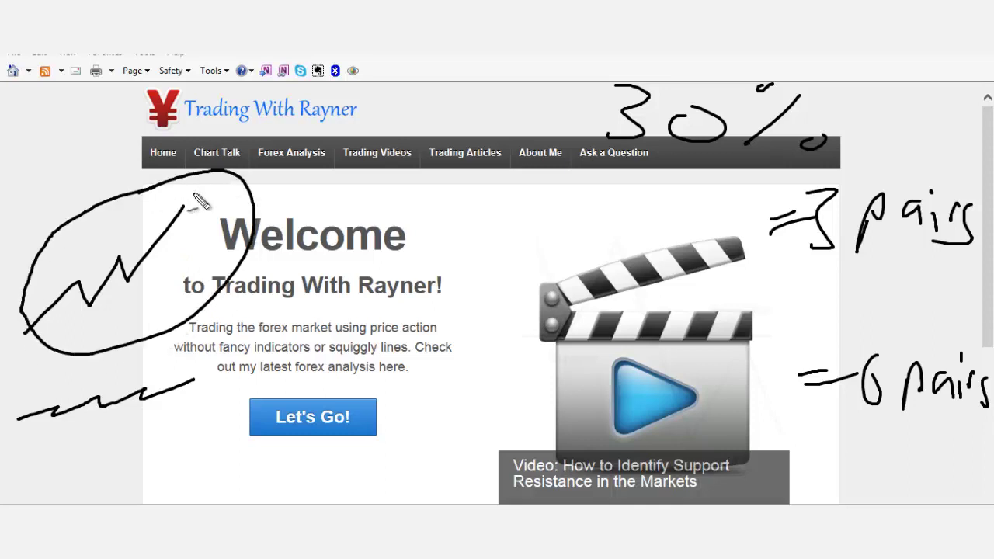
mouse_move(326, 166)
mouse_down()
mouse_move(261, 194)
mouse_move(320, 204)
mouse_up()
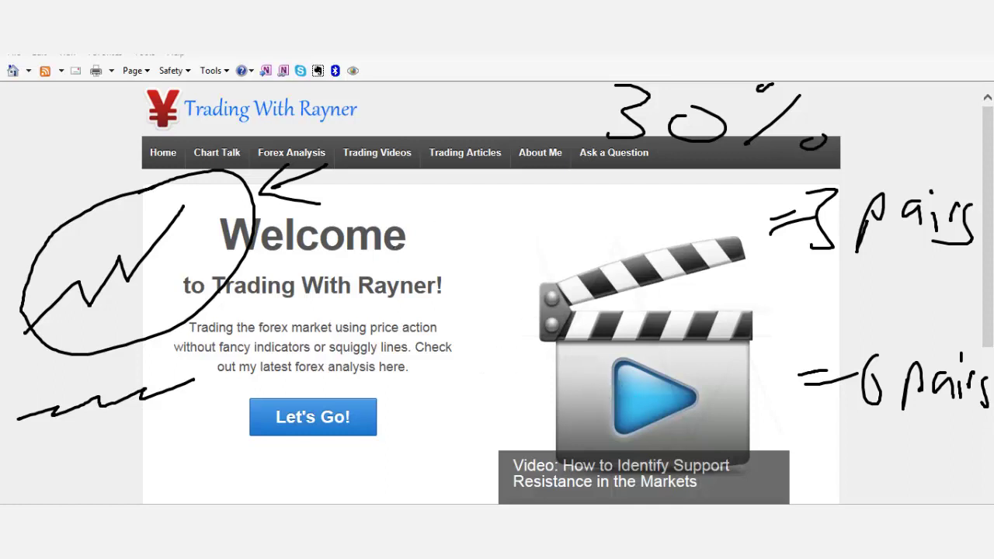
key(Escape)
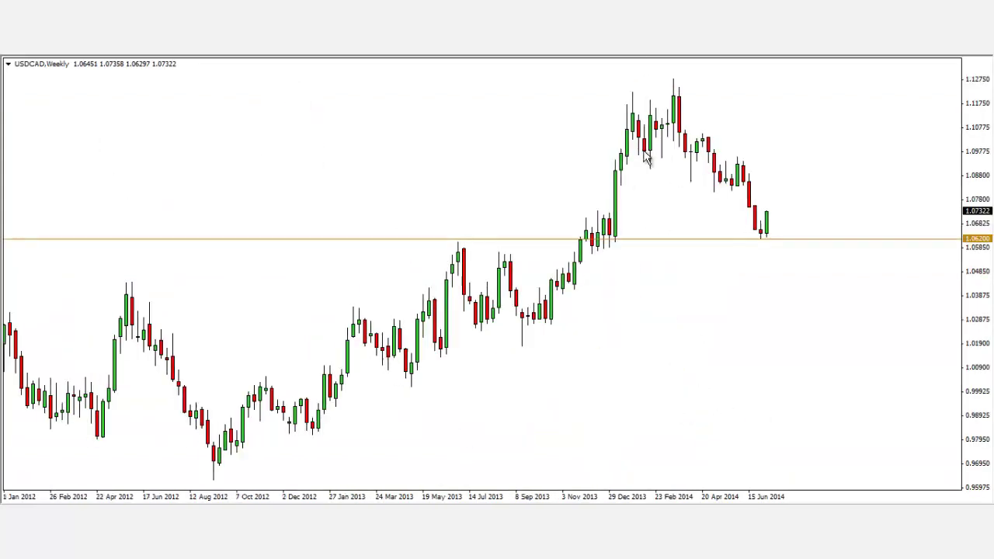
On the zoomed-out USDCAD weekly chart, annotate the long uptrend and recent pullback with arrows, mark the swing high and low, and clear the drawings.
key(minus)
key(minus)
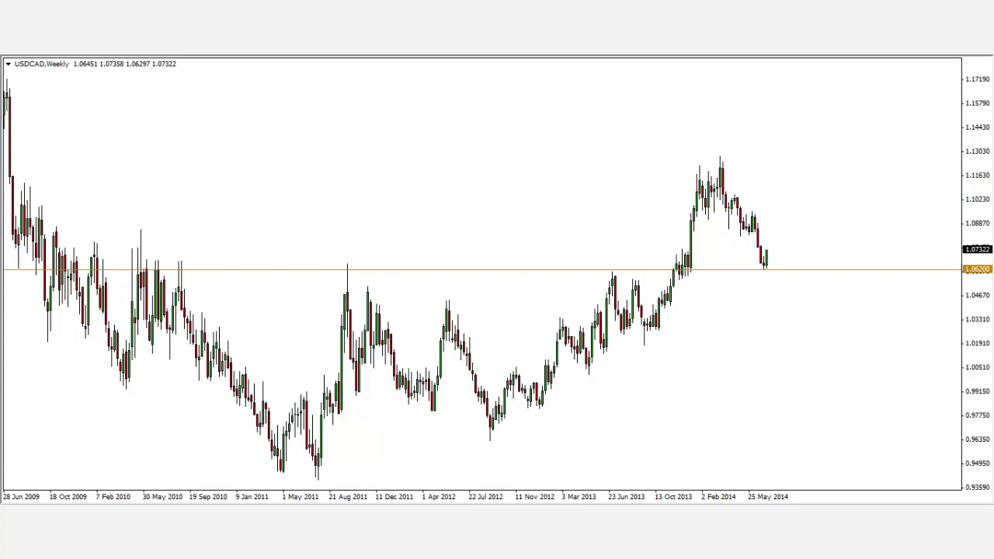
mouse_move(728, 160)
mouse_down()
mouse_move(777, 241)
mouse_move(791, 228)
mouse_up()
mouse_move(485, 466)
mouse_down()
mouse_move(553, 454)
mouse_move(909, 190)
mouse_move(917, 214)
mouse_up()
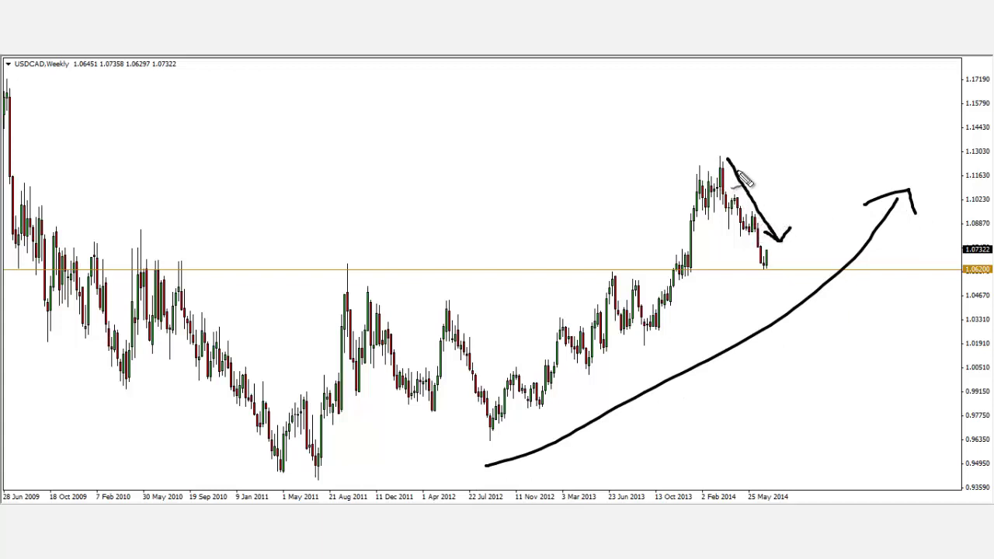
drag(752, 160, 671, 160)
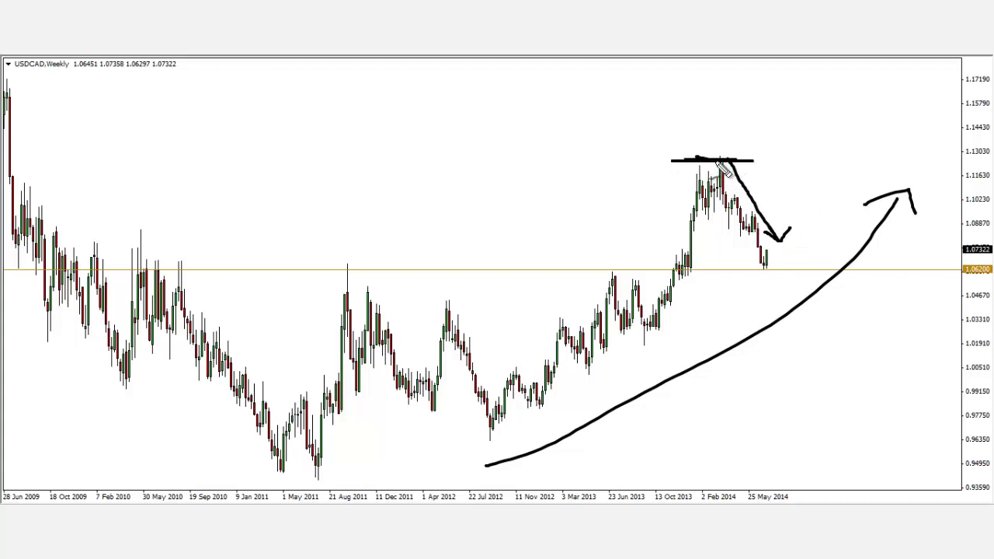
drag(805, 274, 738, 274)
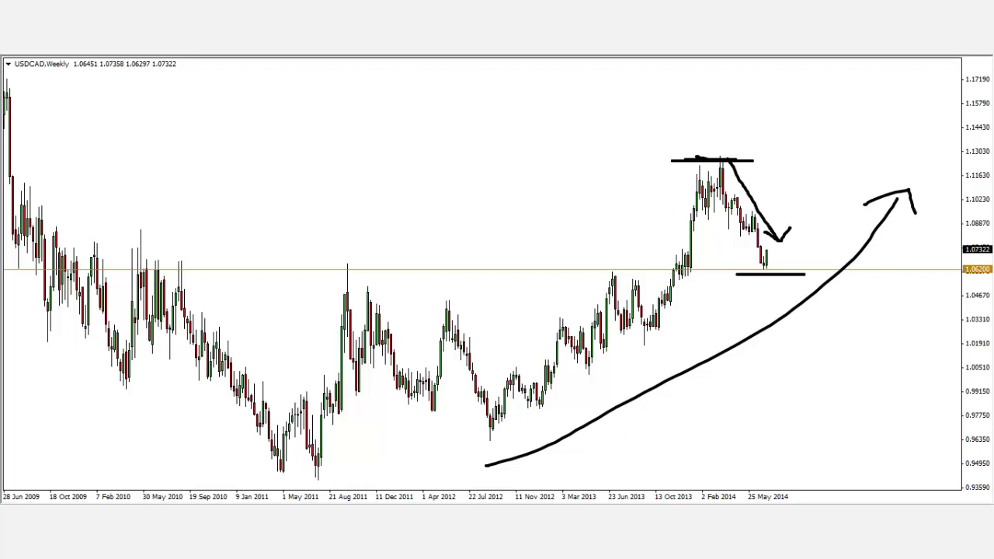
key(Escape)
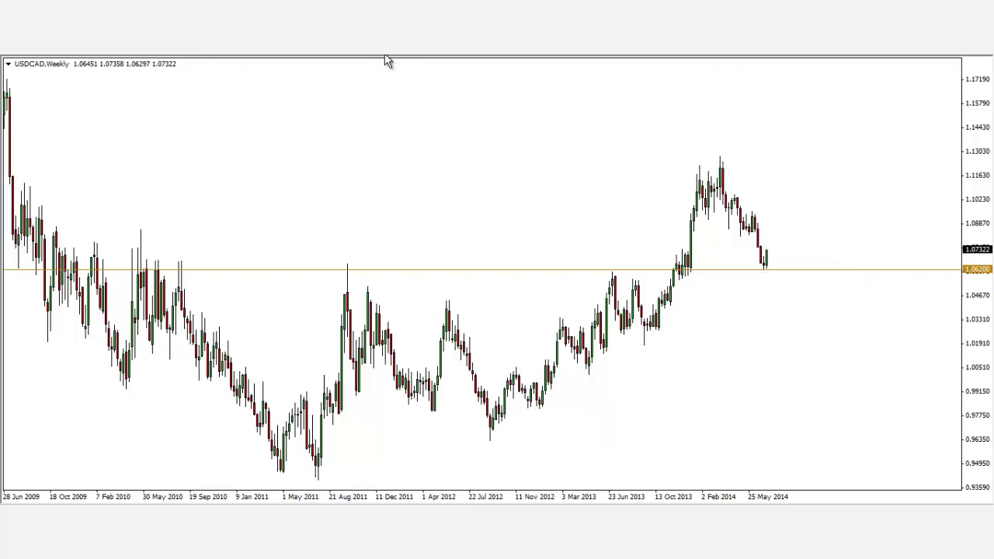
On the zoomed-in USDCAD weekly chart, mark the latest candles at the 1.06200 line with an arrow, and clear the drawing.
key(plus)
drag(392, 78, 604, 269)
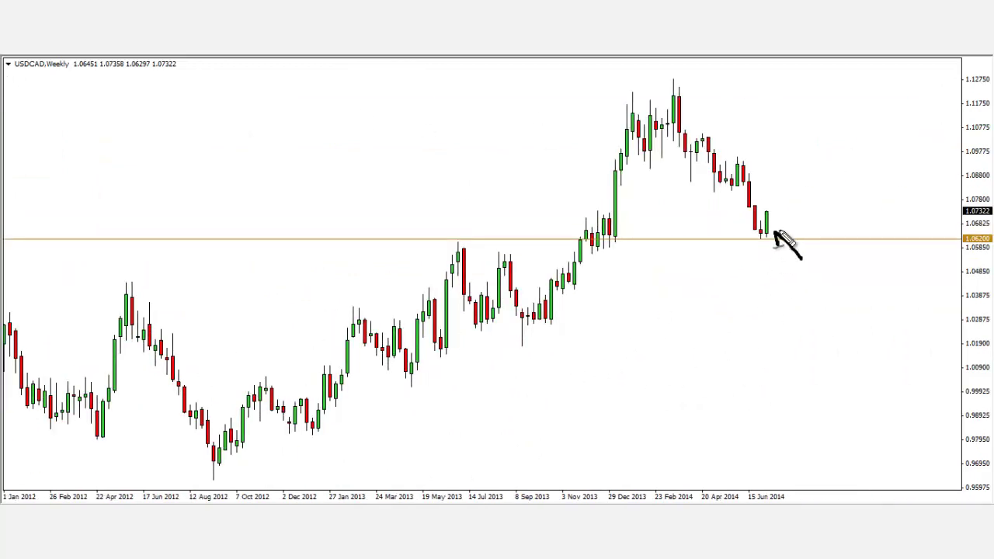
mouse_move(778, 236)
mouse_down()
mouse_move(801, 259)
mouse_move(779, 248)
mouse_up()
drag(746, 240, 746, 233)
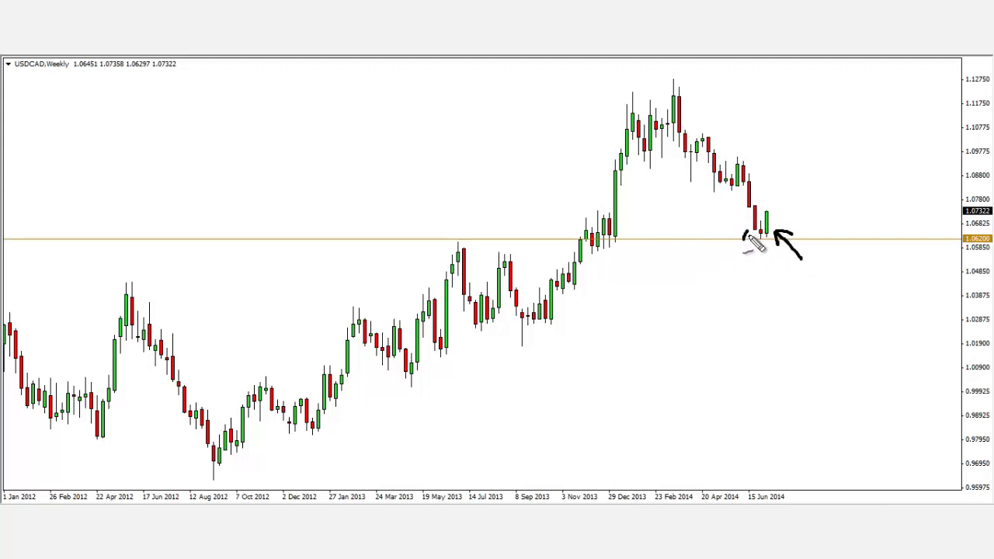
key(Escape)
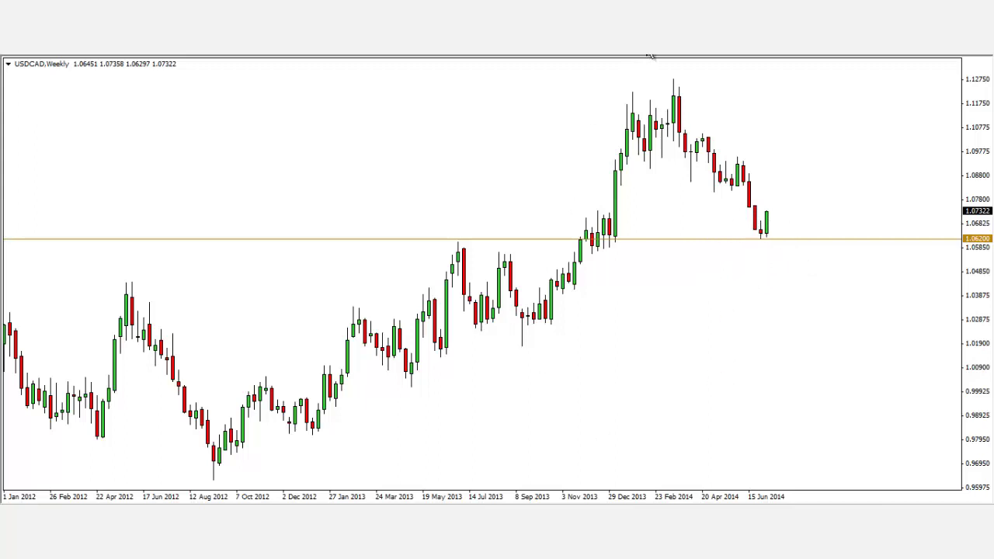
Switch USDCAD to the daily timeframe and draw an arrow towards the latest candles just above the 1.06200 line.
click(619, 56)
click(351, 57)
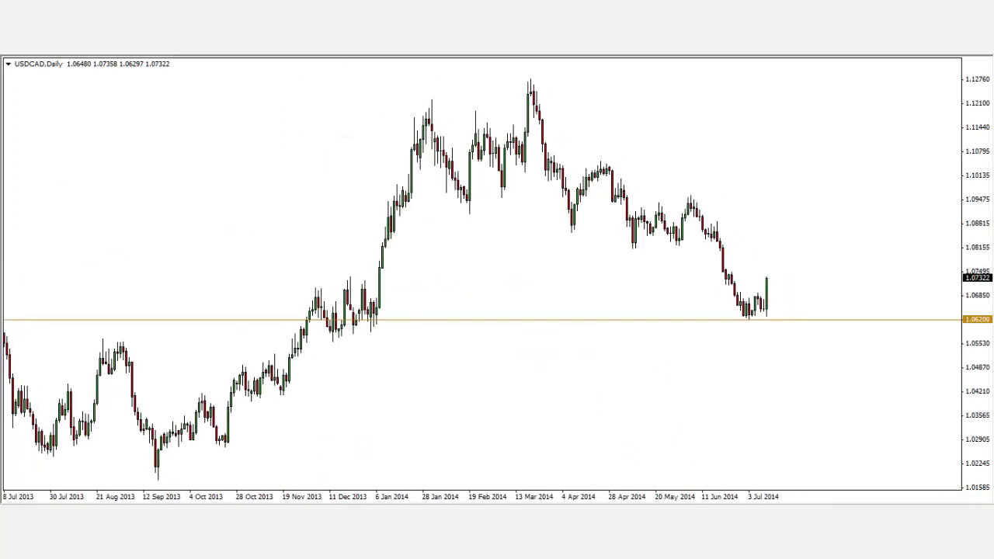
mouse_move(800, 342)
mouse_down()
mouse_move(774, 313)
mouse_move(770, 326)
mouse_move(778, 309)
mouse_up()
key(Escape)
Bring up the EURCAD weekly chart and draw arrows along the recent decline and at the latest candle on the 1.44500 line.
key(plus)
scroll(517, 136, right, 10)
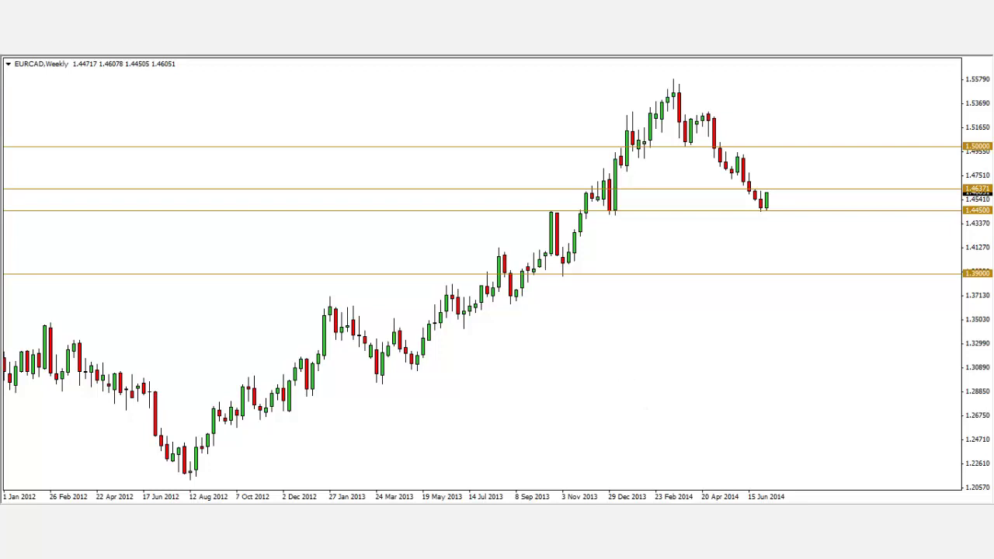
mouse_move(702, 78)
mouse_down()
mouse_move(792, 185)
mouse_move(809, 156)
mouse_up()
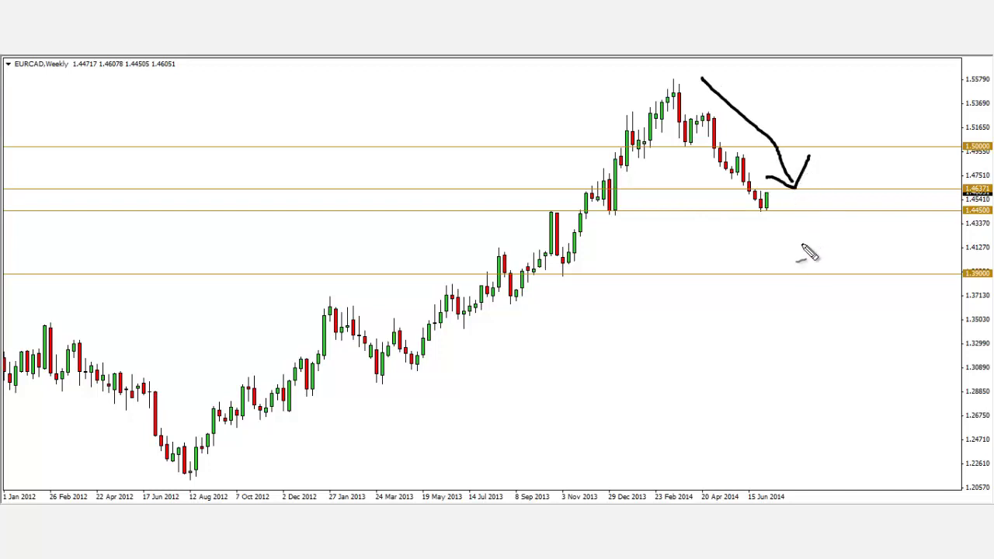
mouse_move(807, 258)
mouse_down()
mouse_move(769, 219)
mouse_move(785, 223)
mouse_up()
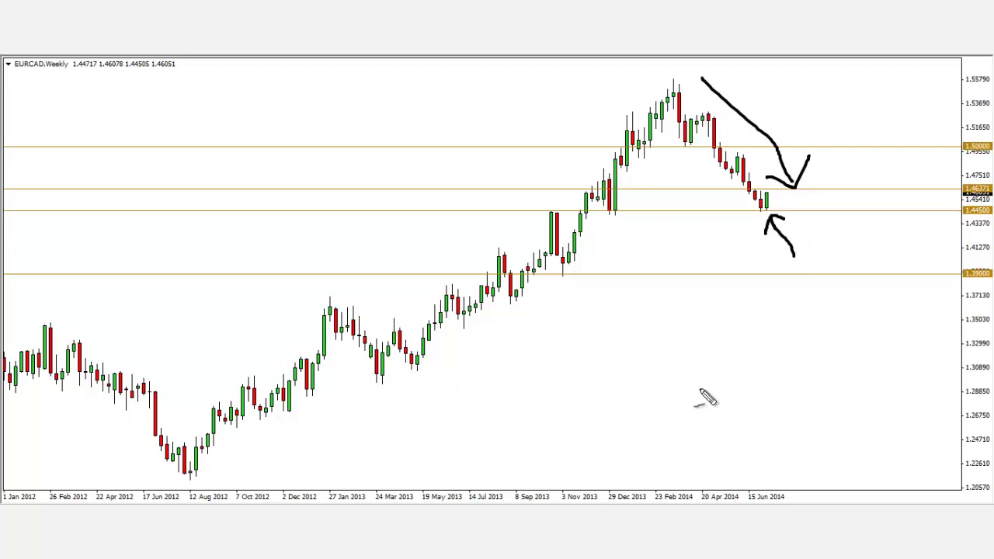
key(Escape)
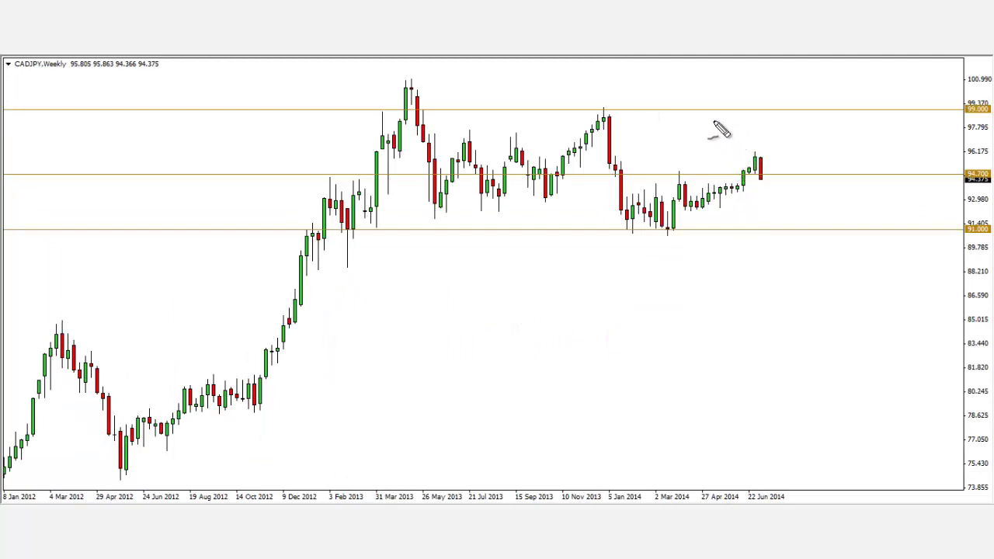
On the CADJPY weekly chart, point an arrow at the latest candles, trace their rise and drop around 94.700, and clear the drawings.
drag(711, 121, 772, 147)
drag(737, 226, 743, 224)
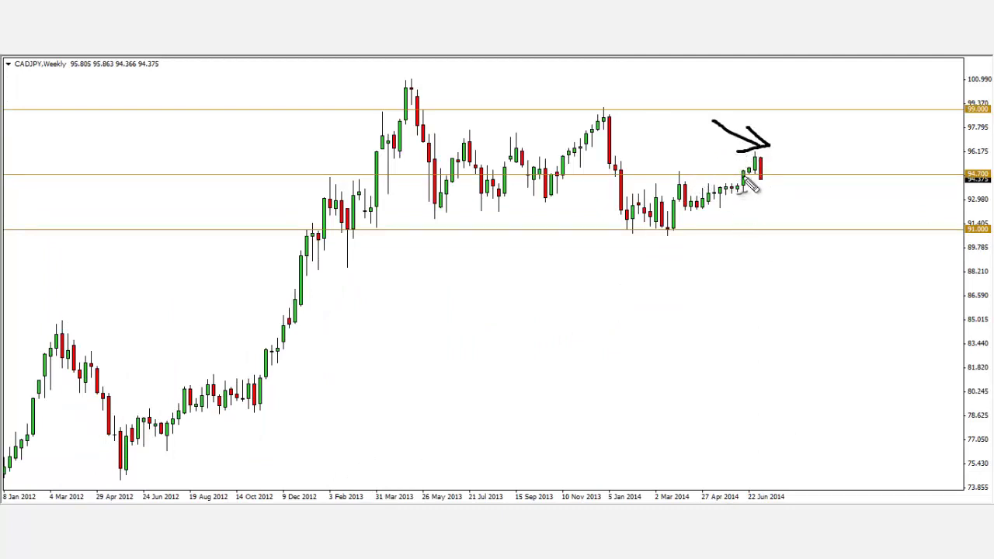
drag(735, 193, 755, 157)
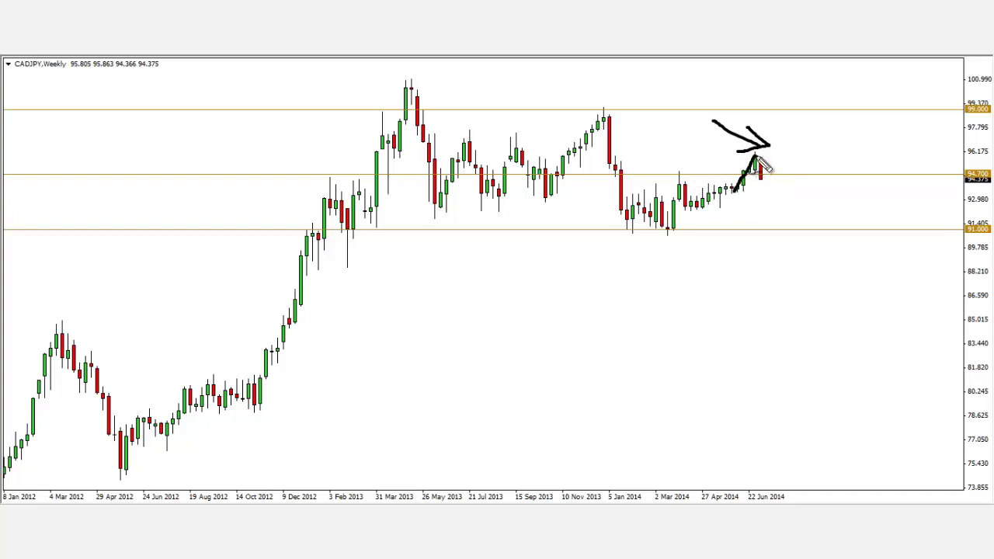
drag(759, 161, 761, 178)
key(Escape)
Draw a dashed projected decline from the latest CADJPY candle and handwrite "CAD" with a downward arrow below the chart's 91.000 line.
scroll(641, 313, left, 1)
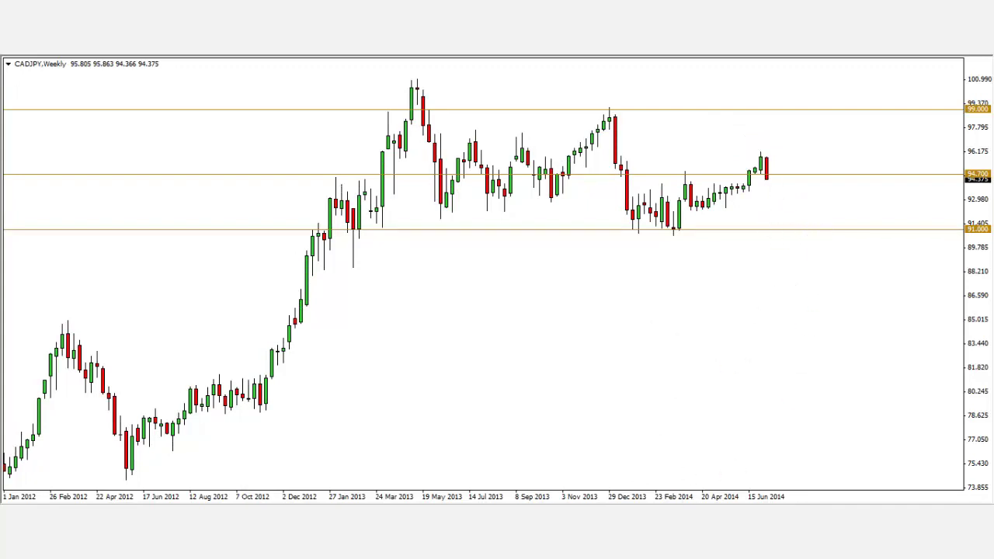
drag(773, 184, 783, 223)
mouse_move(501, 272)
mouse_down()
mouse_move(511, 318)
mouse_move(583, 322)
mouse_move(600, 296)
mouse_up()
mouse_move(632, 276)
mouse_down()
mouse_move(639, 326)
mouse_move(618, 318)
mouse_up()
drag(774, 256, 773, 326)
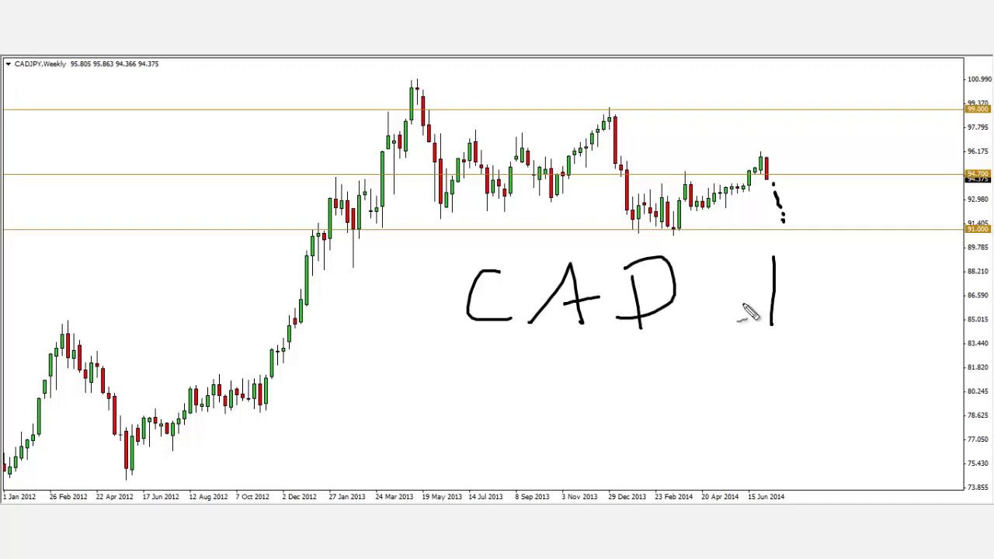
drag(731, 292, 820, 304)
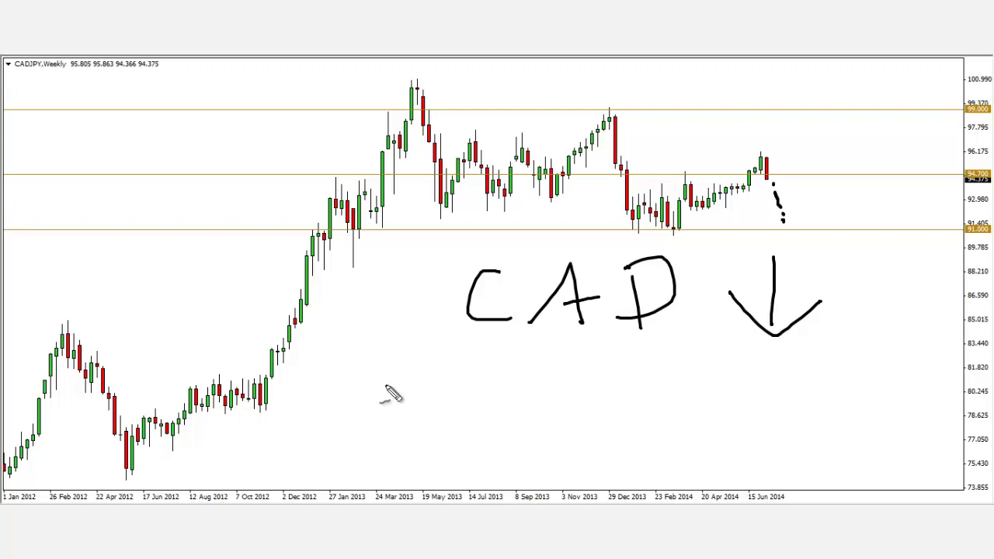
Draw an upward arrow and a downward arrow beneath the handwritten "CAD".
drag(359, 323, 378, 436)
mouse_move(335, 353)
mouse_down()
mouse_move(376, 312)
mouse_move(401, 332)
mouse_up()
drag(536, 339, 553, 437)
drag(520, 398, 554, 437)
drag(553, 436, 586, 404)
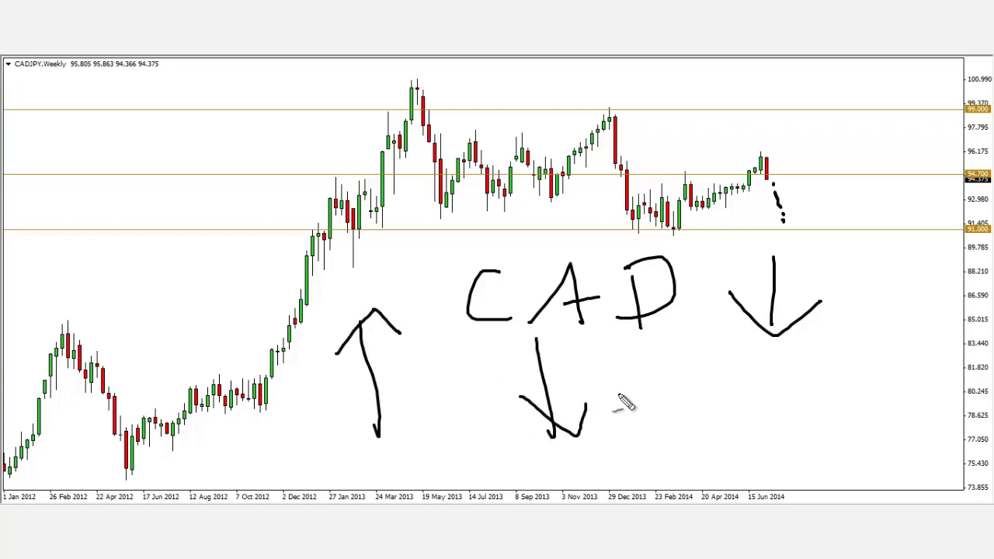
Sketch a zigzag uptrend with an arrow pointing at its last pullback, and clear all drawings from the CADJPY chart.
mouse_move(677, 471)
mouse_down()
mouse_move(730, 413)
mouse_move(809, 403)
mouse_move(897, 307)
mouse_up()
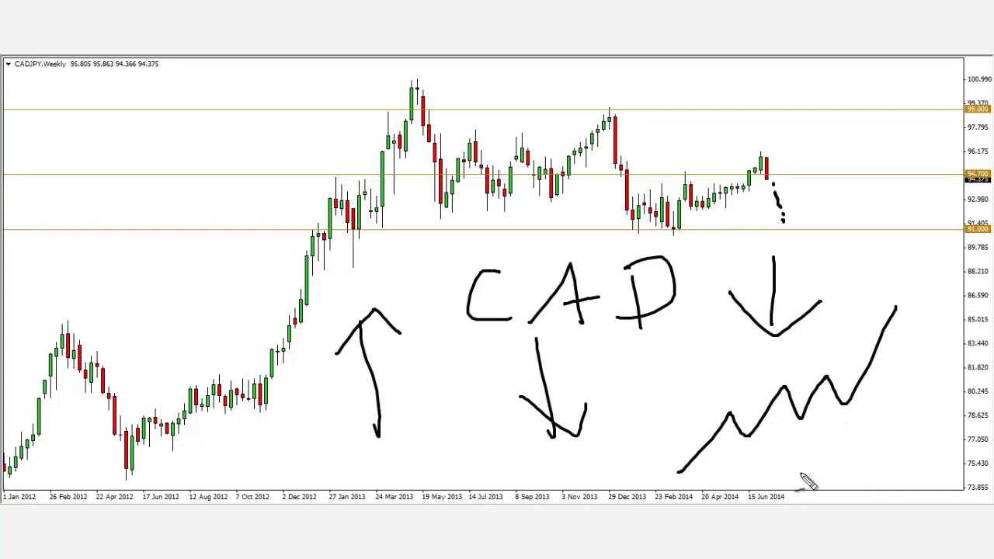
mouse_move(934, 475)
mouse_down()
mouse_move(874, 429)
mouse_move(890, 466)
mouse_up()
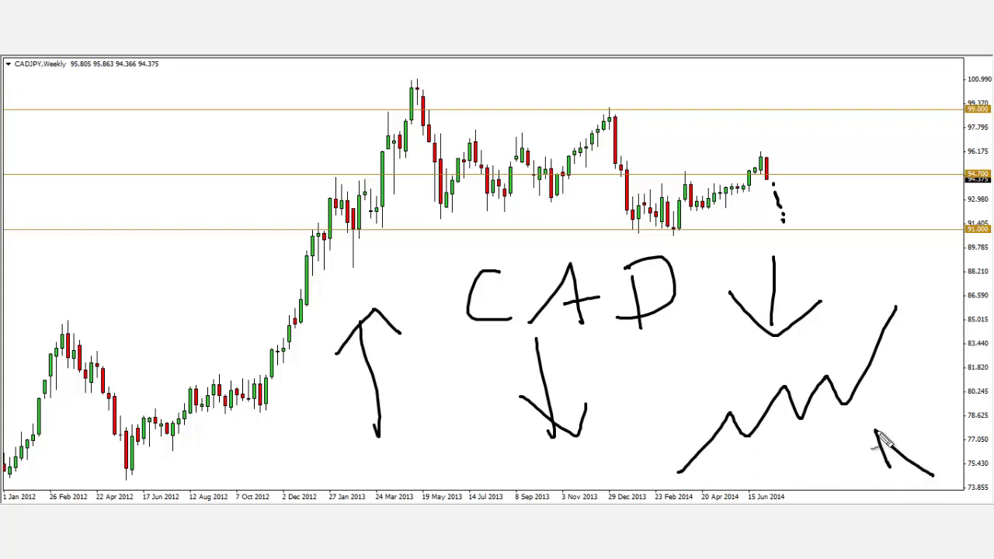
drag(870, 427, 913, 428)
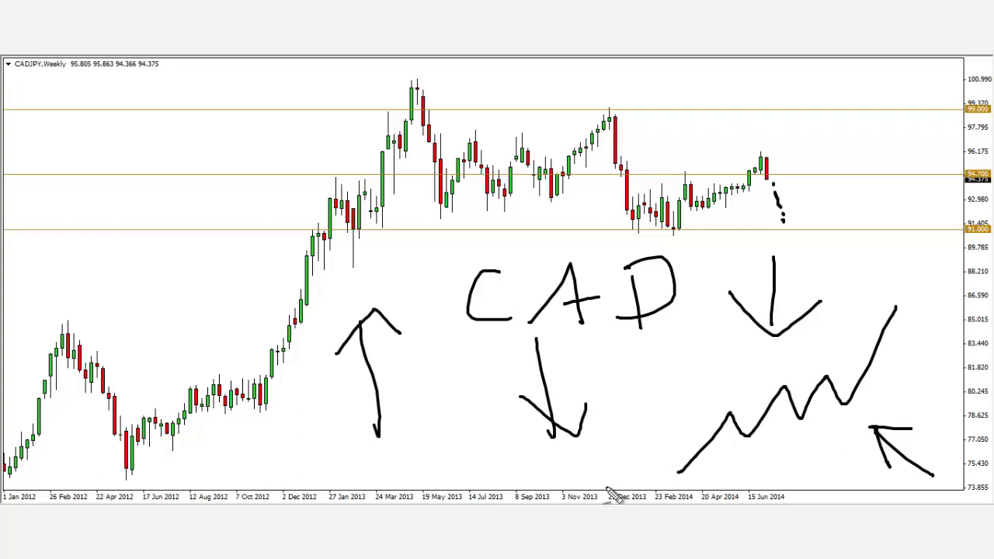
key(Escape)
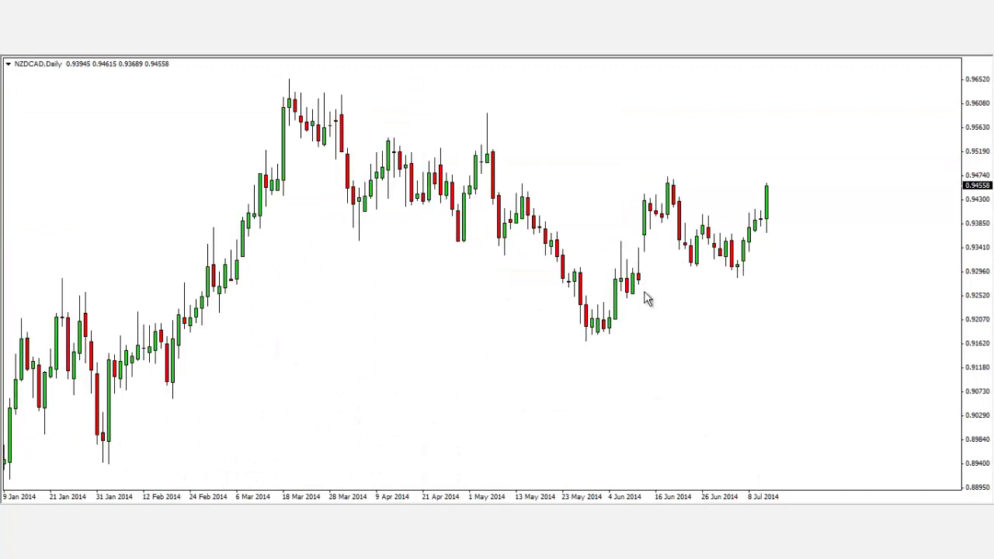
Switch NZDCAD to the weekly timeframe, draw arrows along the long uptrend and at the latest candle, and clear the drawings.
click(605, 58)
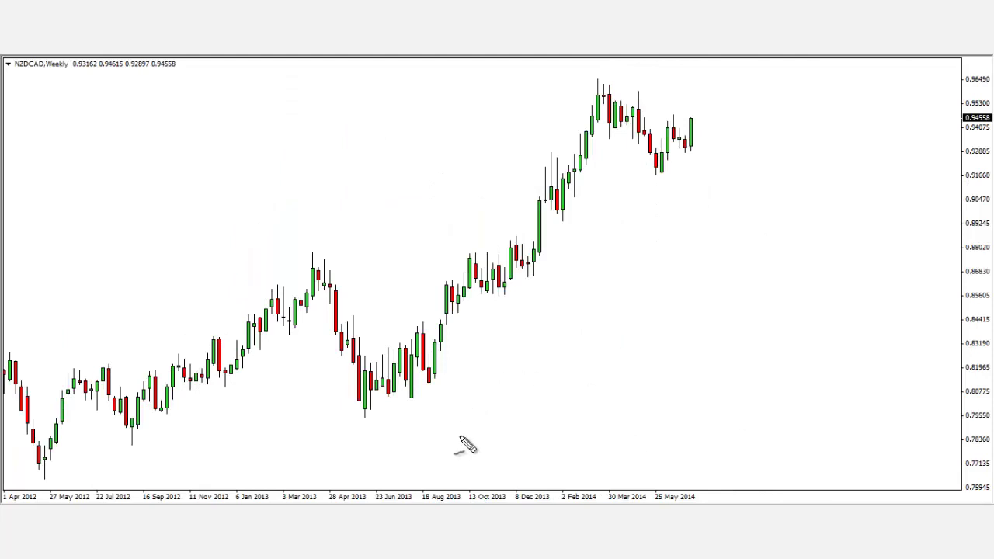
mouse_move(462, 470)
mouse_down()
mouse_move(772, 200)
mouse_move(788, 155)
mouse_move(813, 198)
mouse_up()
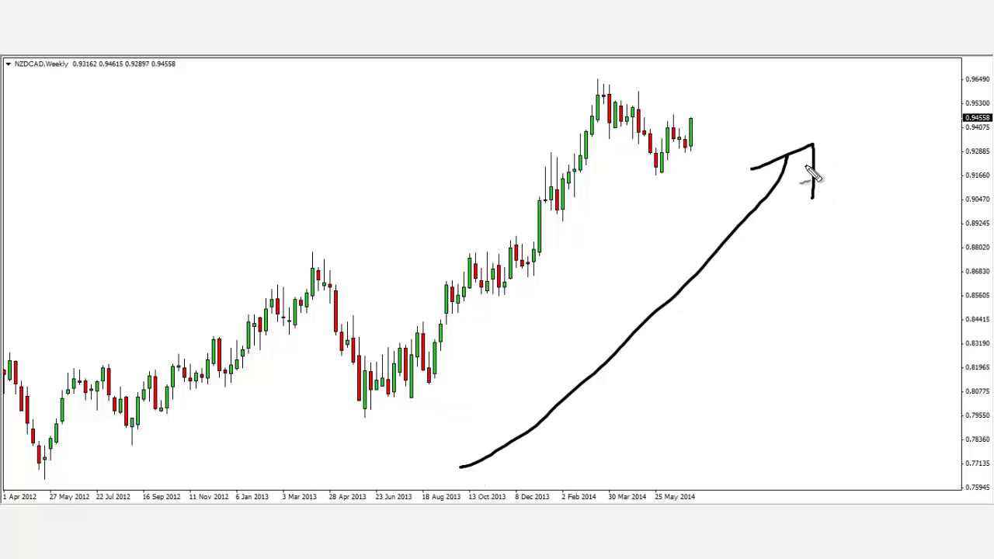
drag(746, 109, 702, 125)
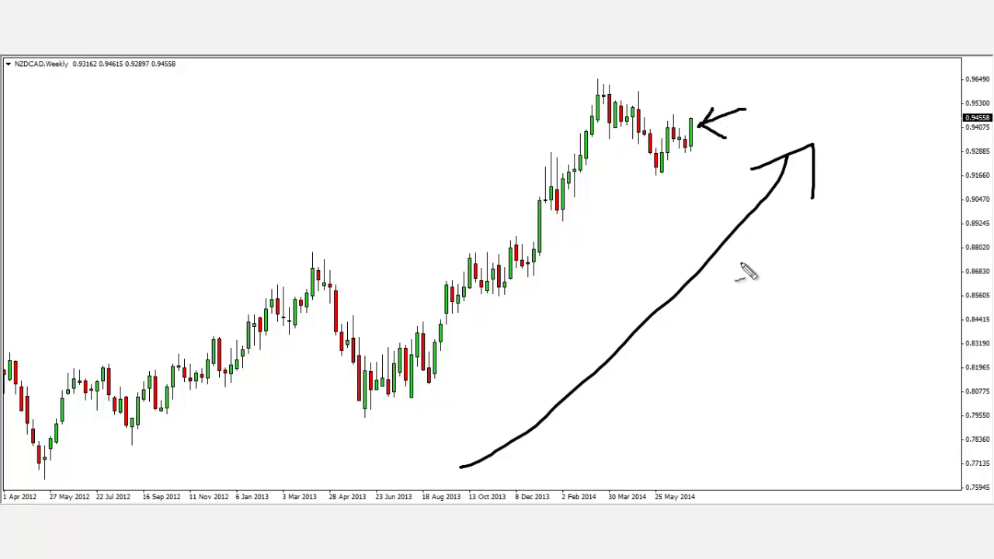
key(Escape)
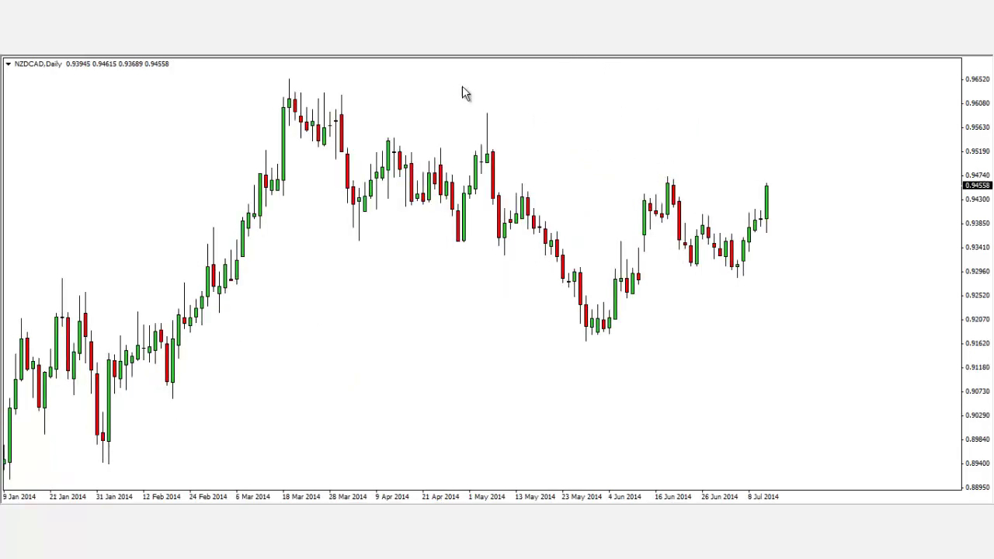
Switch the NZDCAD chart to the H4 timeframe.
click(564, 58)
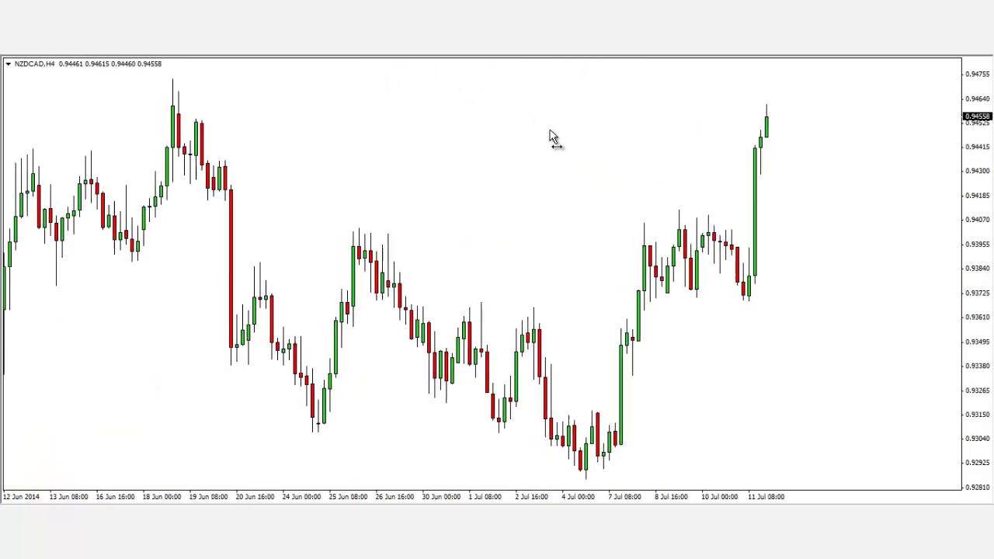
Add a horizontal line at the lows just before the latest NZDCAD H4 rally and fine-tune its height.
click(285, 58)
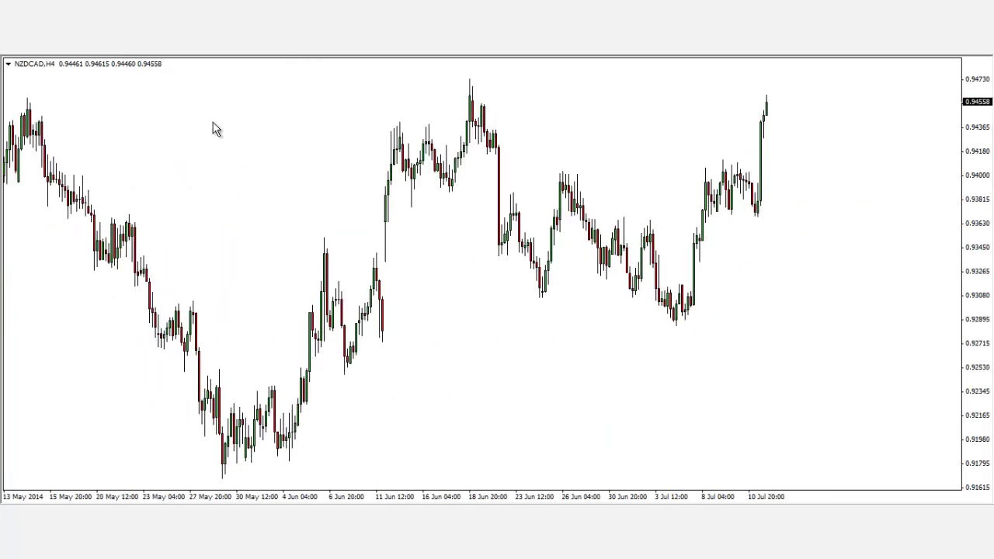
click(769, 217)
click(265, 58)
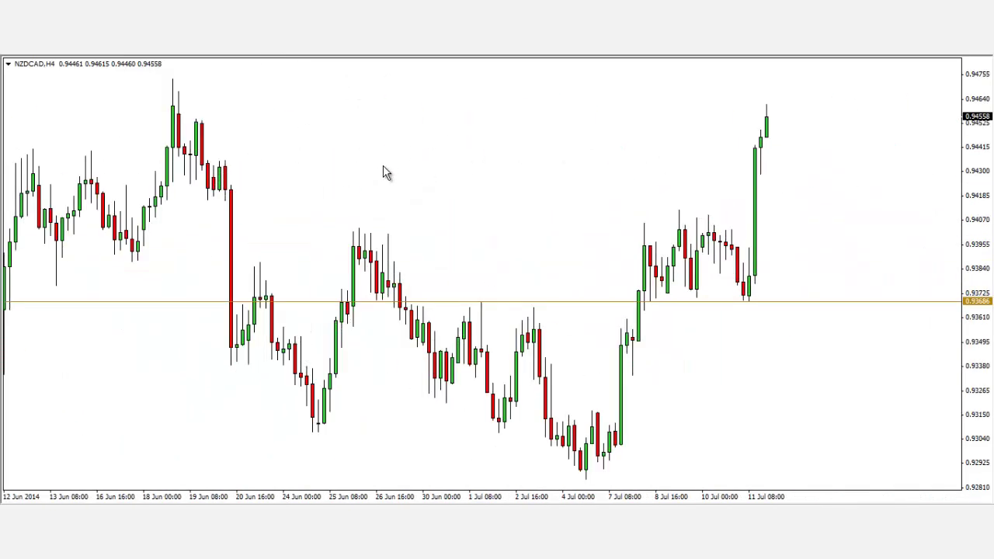
drag(830, 305, 850, 306)
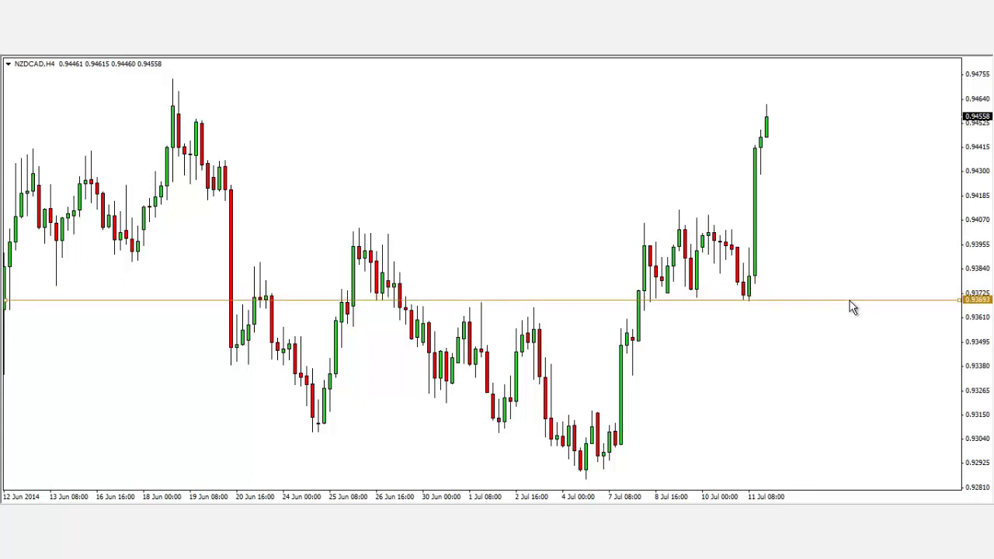
Set the horizontal line's value to 0.93700.
right_click(850, 306)
click(877, 313)
click(594, 245)
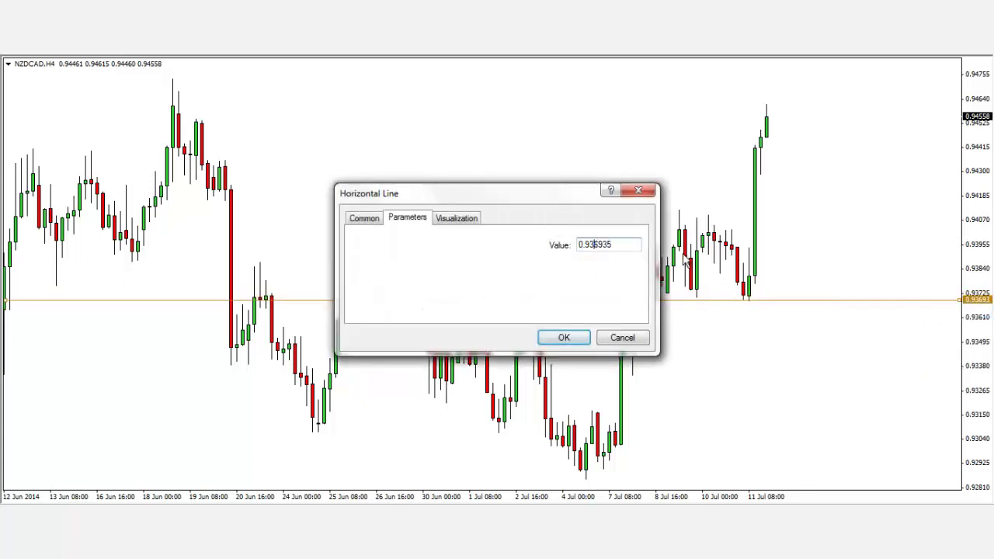
key(Return)
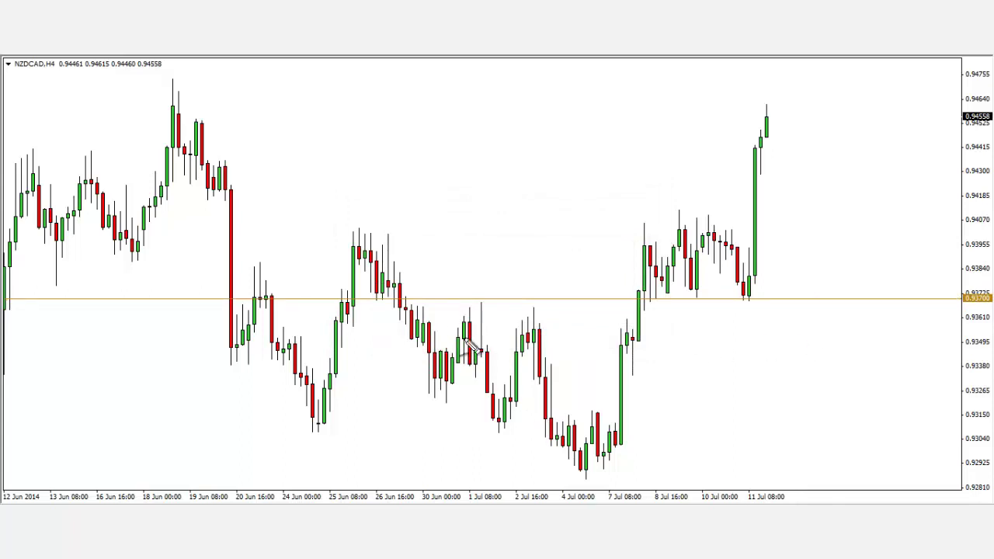
Draw downward arrows at the two early-July highs near the 0.93700 line and trace the zigzag rally up to the latest candle.
mouse_move(451, 261)
mouse_down()
mouse_move(469, 303)
mouse_move(475, 280)
mouse_up()
mouse_move(505, 247)
mouse_down()
mouse_move(531, 309)
mouse_move(541, 293)
mouse_up()
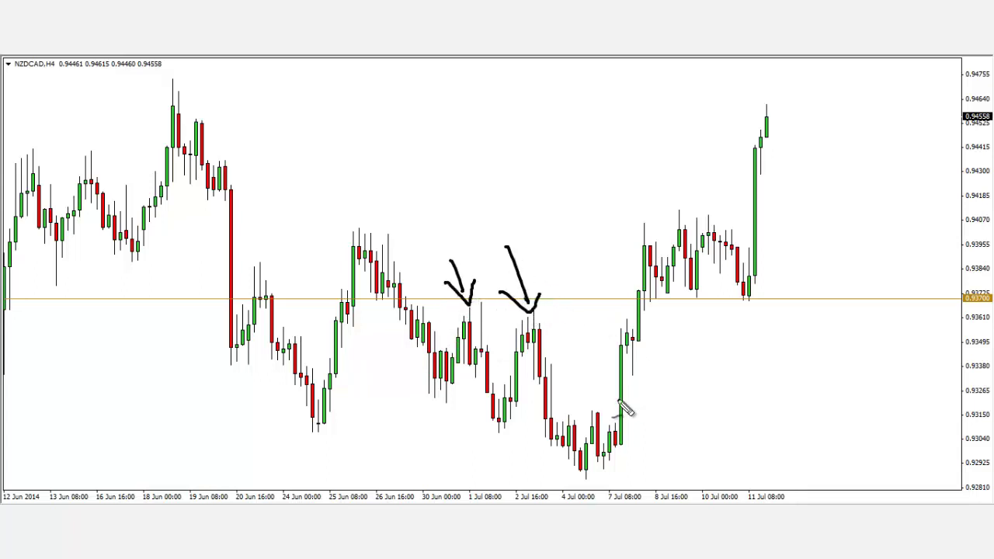
mouse_move(616, 401)
mouse_down()
mouse_move(660, 213)
mouse_move(677, 293)
mouse_move(684, 244)
mouse_move(703, 291)
mouse_move(746, 292)
mouse_move(760, 113)
mouse_up()
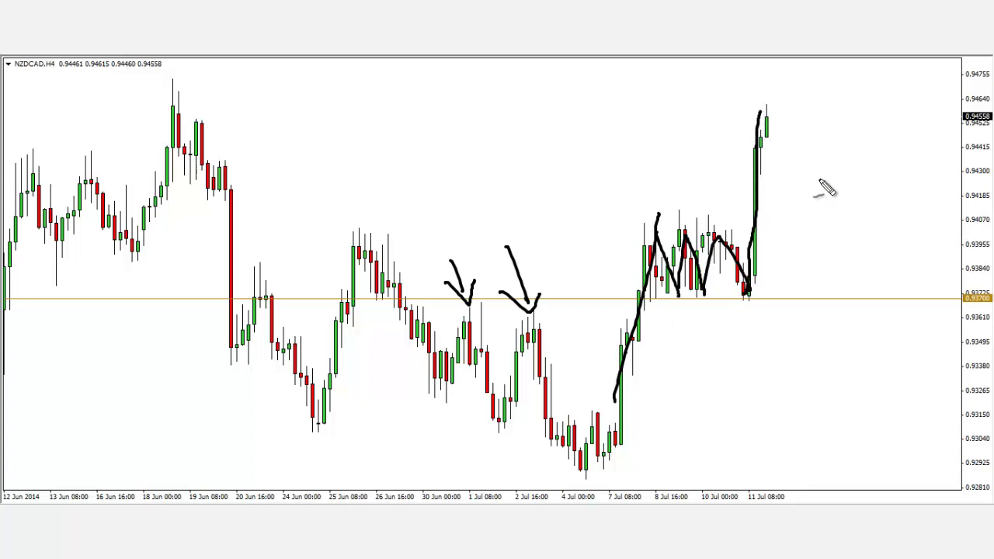
Sketch a dashed pullback path from the latest candle down toward the 0.93700 line.
drag(779, 119, 788, 129)
drag(796, 146, 808, 196)
drag(815, 212, 818, 222)
click(825, 241)
drag(830, 263, 833, 269)
click(834, 280)
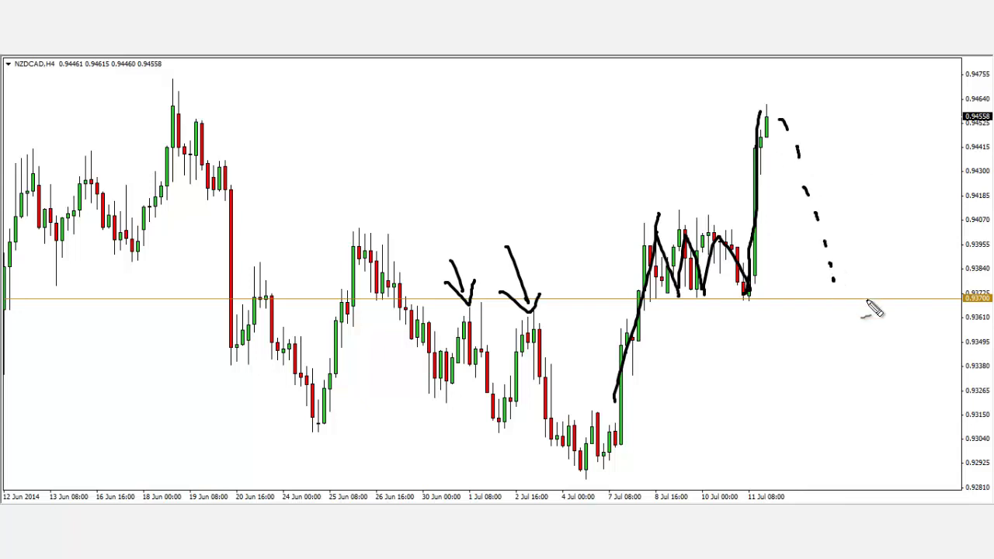
Handwrite "9370" and "Long" below the pullback path, and clear all freehand drawings from the chart.
mouse_move(845, 309)
mouse_down()
mouse_move(851, 332)
mouse_move(905, 336)
mouse_move(932, 320)
mouse_up()
mouse_move(753, 370)
mouse_down()
mouse_move(776, 405)
mouse_move(811, 396)
mouse_move(845, 405)
mouse_move(846, 428)
mouse_up()
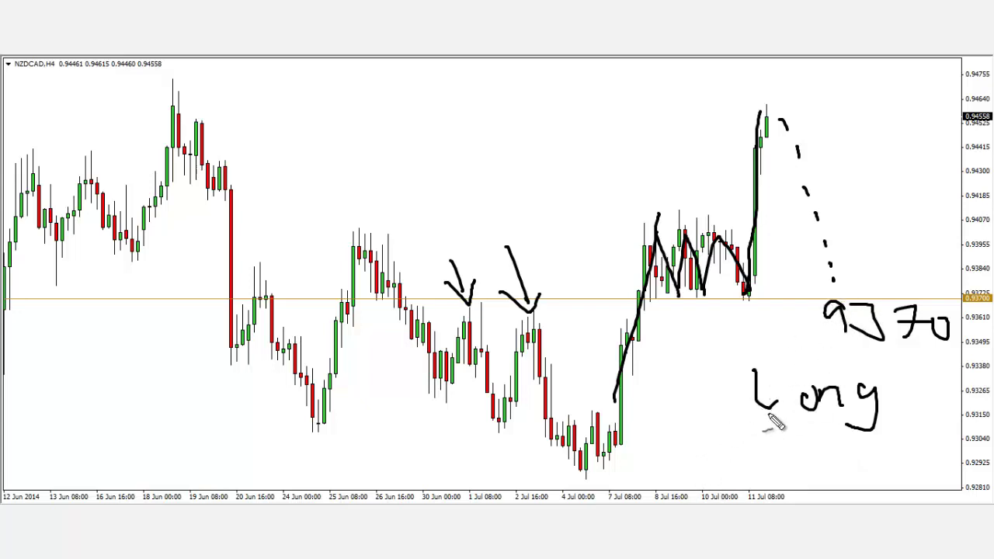
key(Escape)
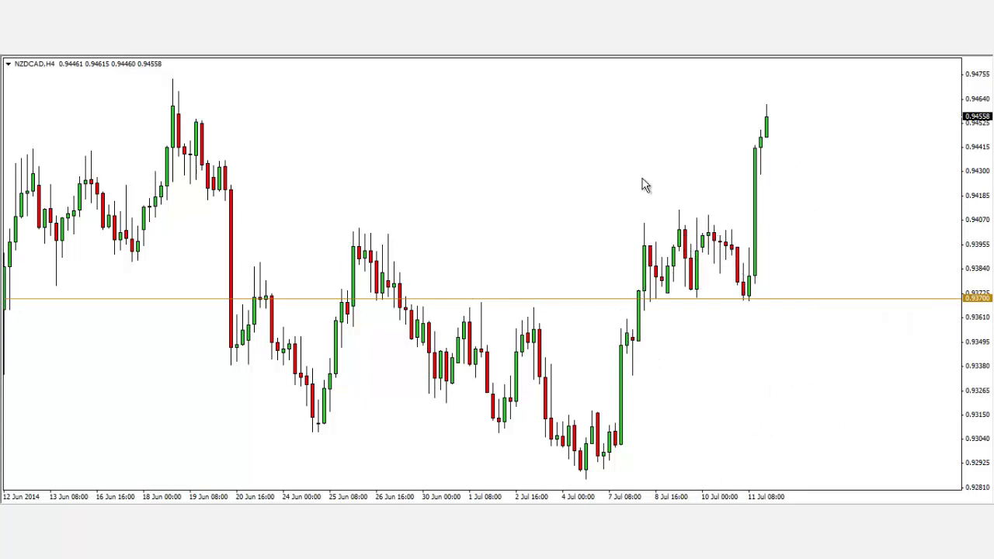
Place a horizontal line at 0.94101 and circle the late-June and July highs near it.
click(700, 214)
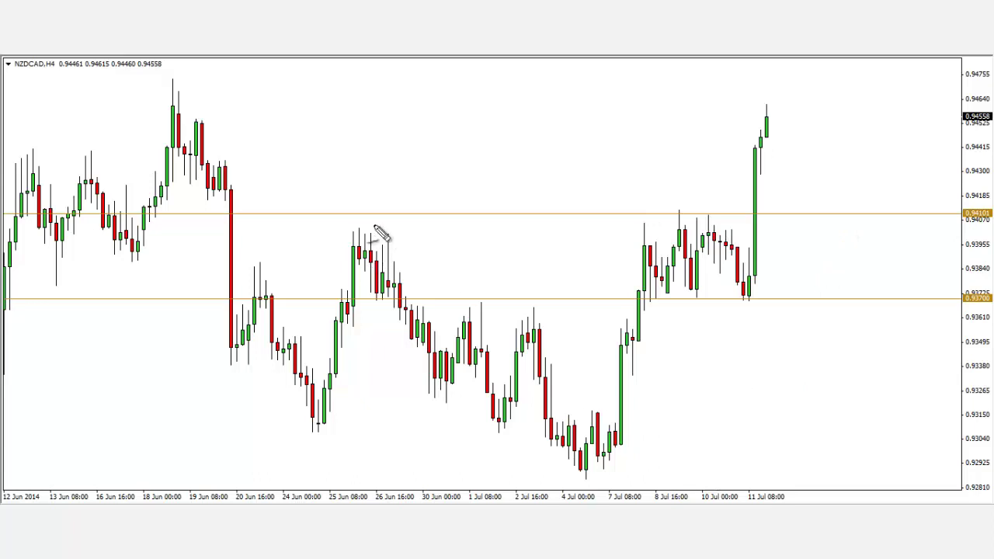
mouse_move(381, 218)
mouse_down()
mouse_move(362, 242)
mouse_move(379, 216)
mouse_up()
drag(655, 214, 703, 200)
Trace the latest rally, draw a dashed pullback arrow to the 0.94101 line, and mark that level with a thick stroke.
mouse_move(748, 263)
mouse_down()
mouse_move(765, 110)
mouse_move(818, 216)
mouse_up()
drag(822, 199, 818, 216)
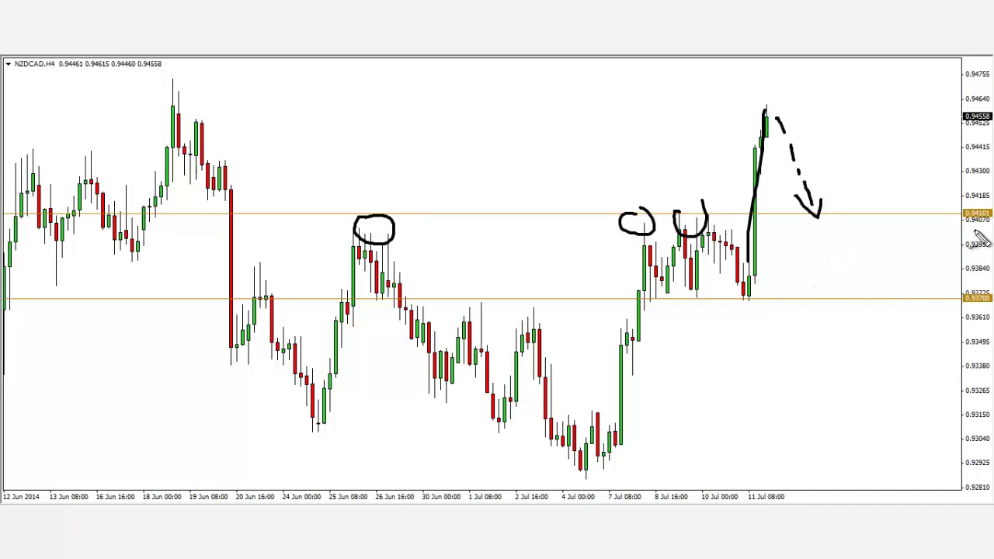
mouse_move(859, 220)
mouse_down()
mouse_move(771, 221)
mouse_move(859, 219)
mouse_up()
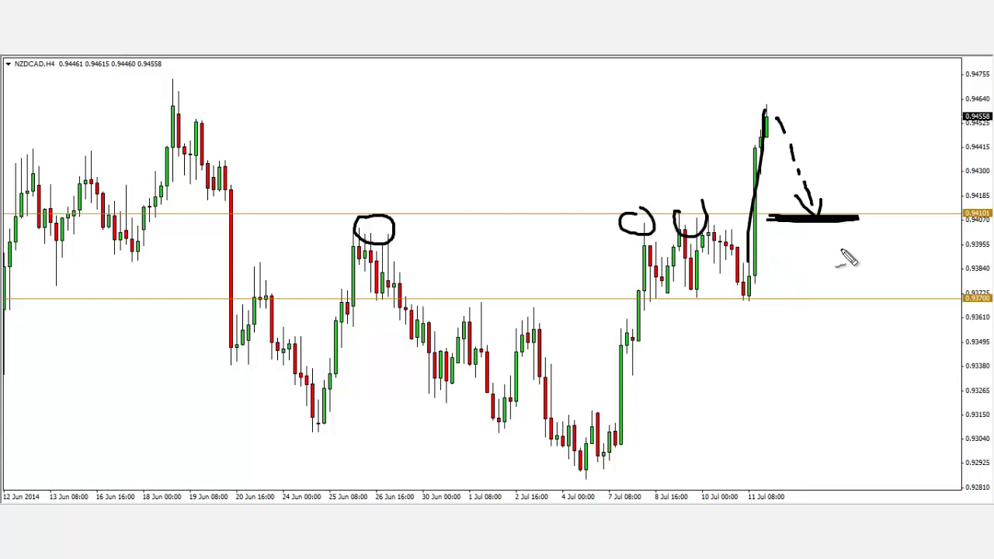
Draw a double-headed horizontal arrow between the two level lines and circle the latest candles, clearing all freehand drawings at the end.
drag(744, 273, 884, 273)
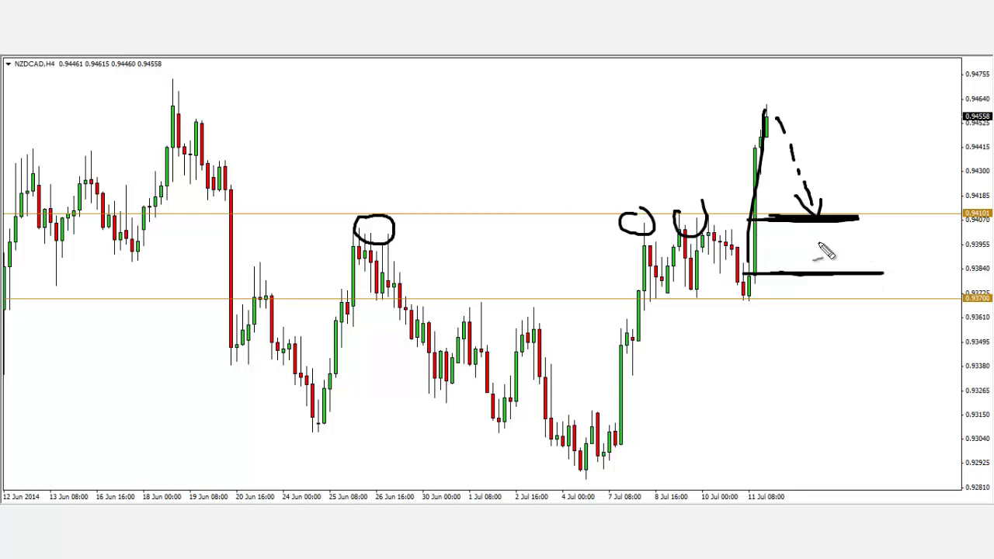
drag(777, 255, 792, 278)
mouse_move(858, 257)
mouse_down()
mouse_move(884, 272)
mouse_move(867, 285)
mouse_up()
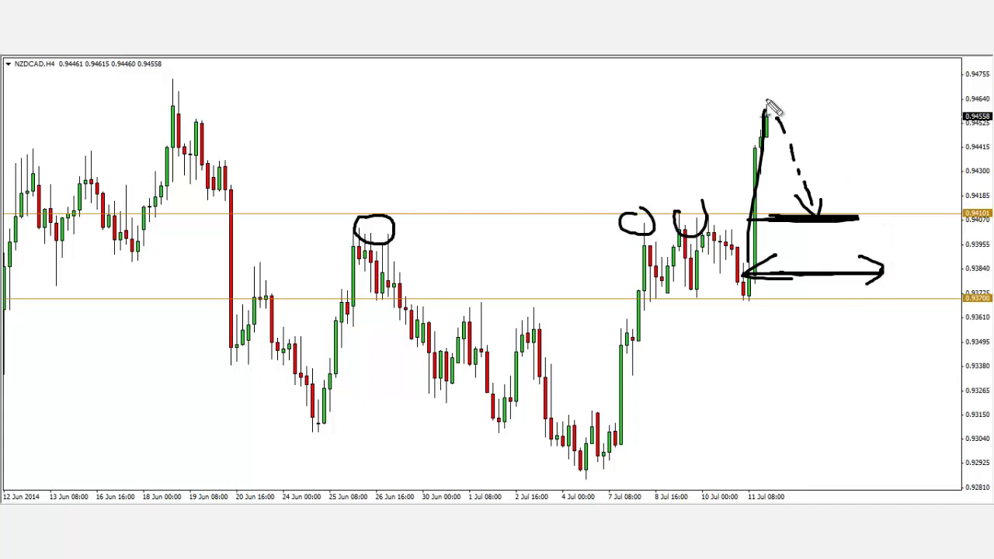
mouse_move(781, 78)
mouse_down()
mouse_move(808, 117)
mouse_move(795, 109)
mouse_up()
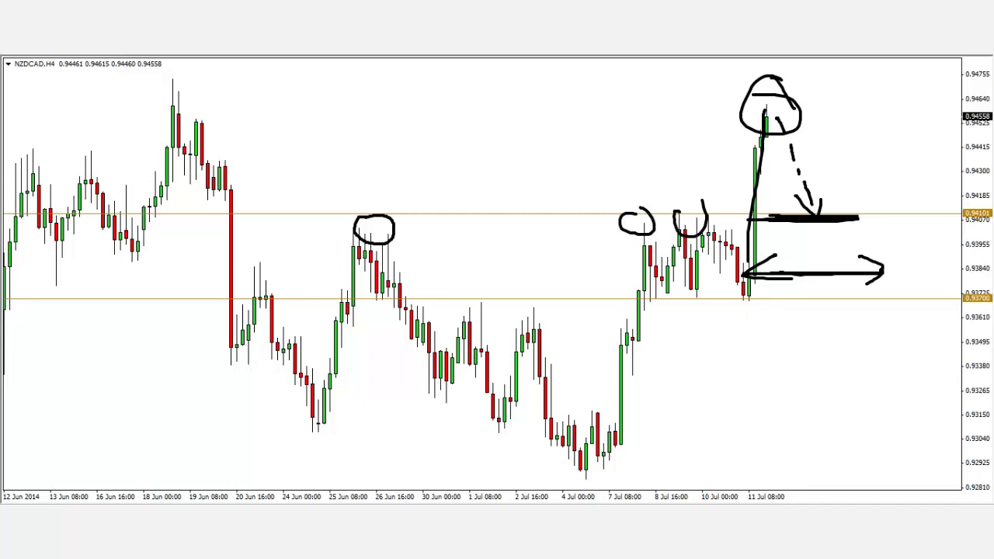
key(Escape)
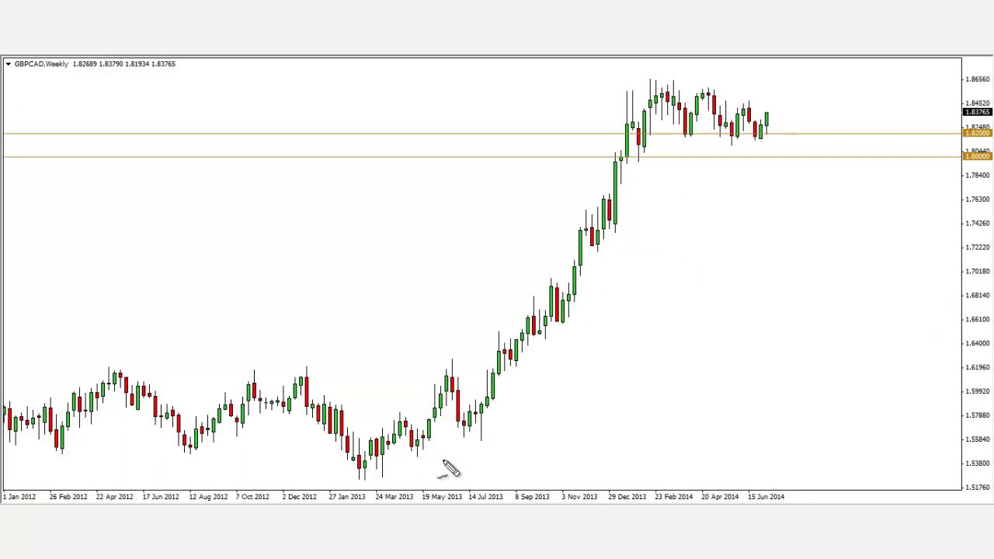
Trace the GBPCAD weekly uptrend, outline the triangle at its top with an upward breakout arrow, and clear the drawings.
mouse_move(415, 483)
mouse_down()
mouse_move(573, 330)
mouse_move(631, 198)
mouse_move(661, 84)
mouse_move(692, 129)
mouse_move(719, 87)
mouse_move(780, 128)
mouse_up()
drag(660, 66, 776, 114)
drag(609, 137, 783, 138)
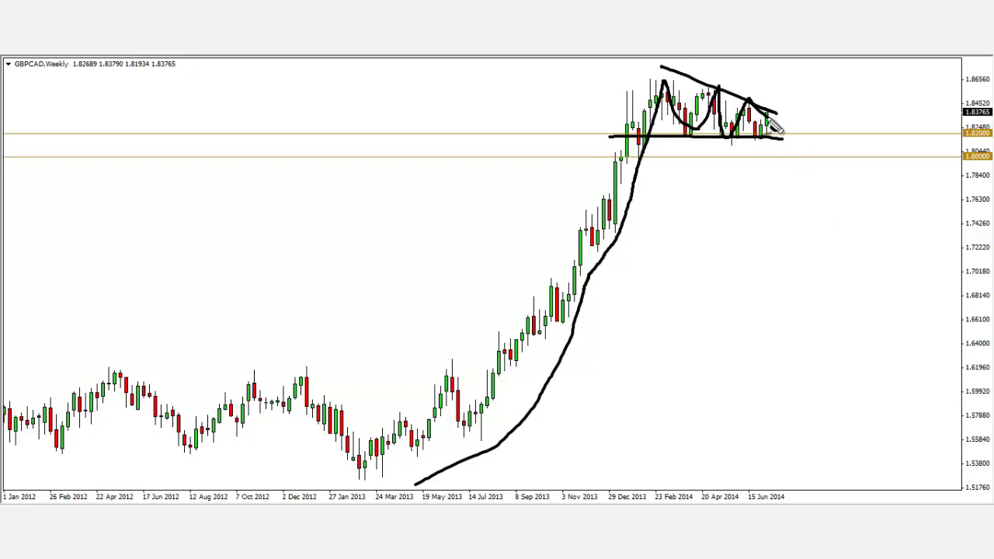
mouse_move(768, 122)
mouse_down()
mouse_move(793, 66)
mouse_move(800, 79)
mouse_up()
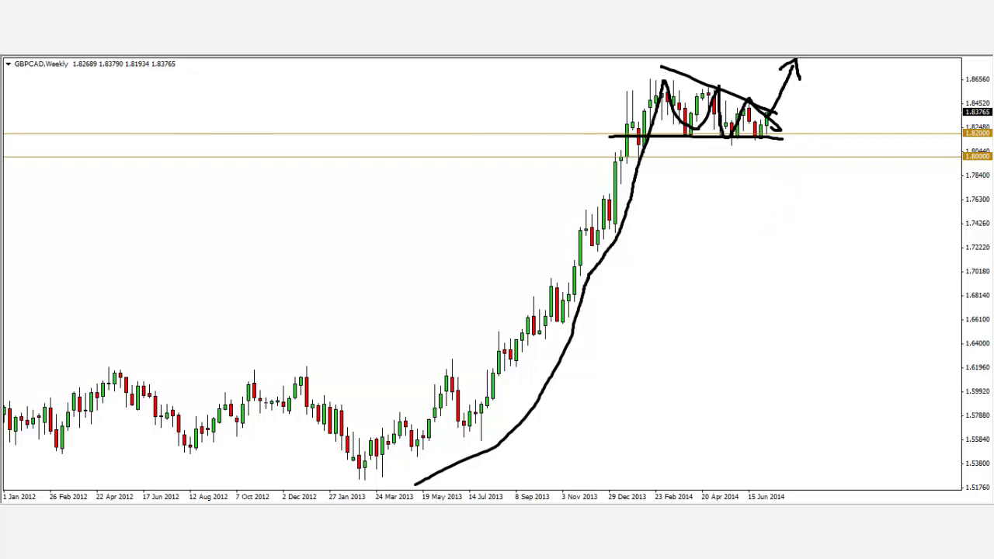
key(Escape)
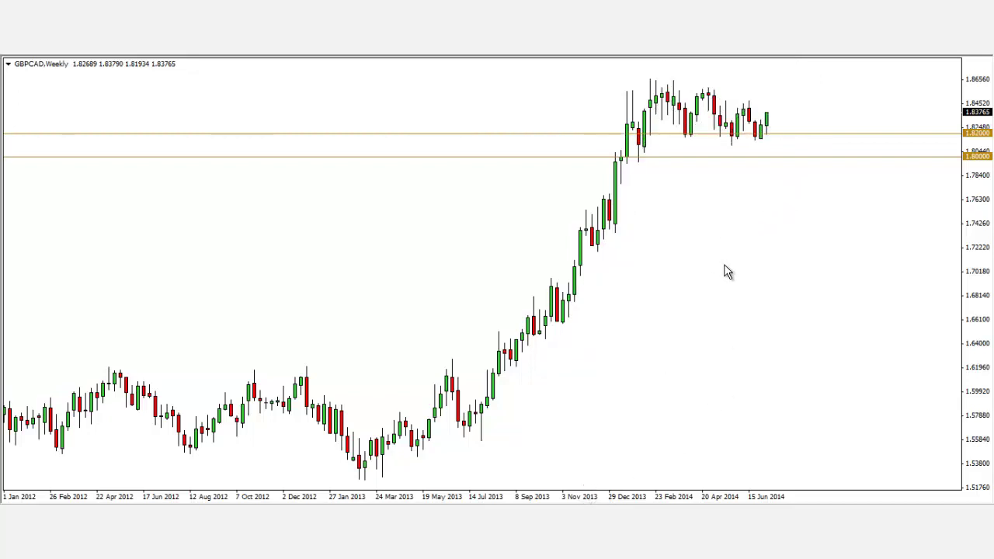
Switch GBPCAD to the daily timeframe and underline the 1.82000 and 1.80000 levels.
click(588, 57)
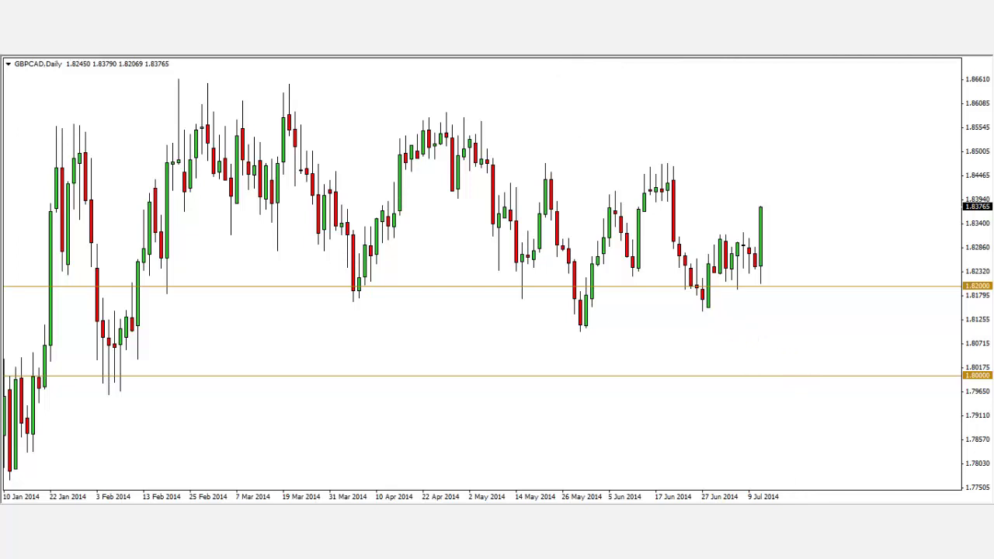
drag(638, 292, 806, 292)
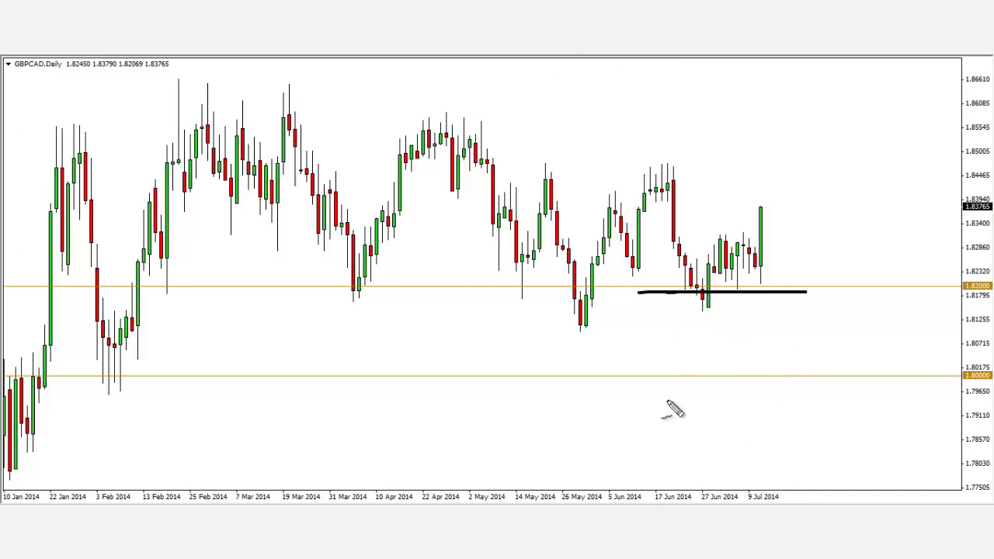
drag(81, 379, 172, 379)
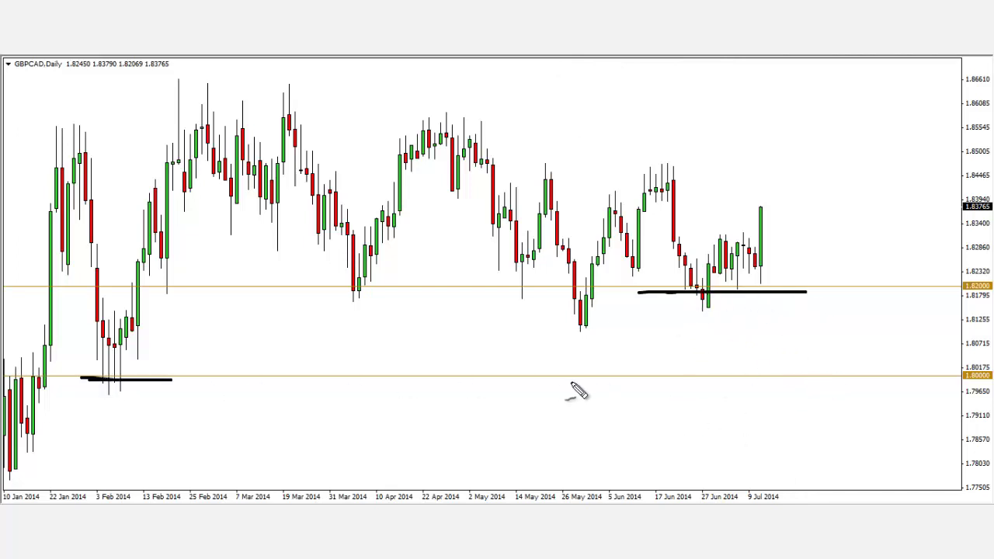
mouse_move(957, 392)
mouse_down()
mouse_move(976, 392)
mouse_move(983, 378)
mouse_move(952, 384)
mouse_up()
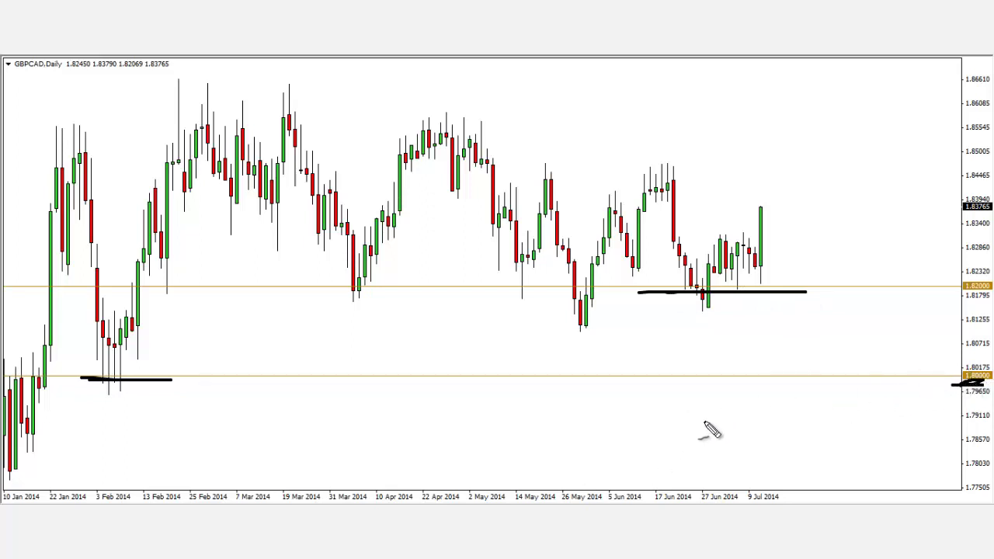
Circle the early-February lows at 1.80000, mark the 1.82000 support near the latest candles, and clear the drawings.
drag(109, 359, 136, 417)
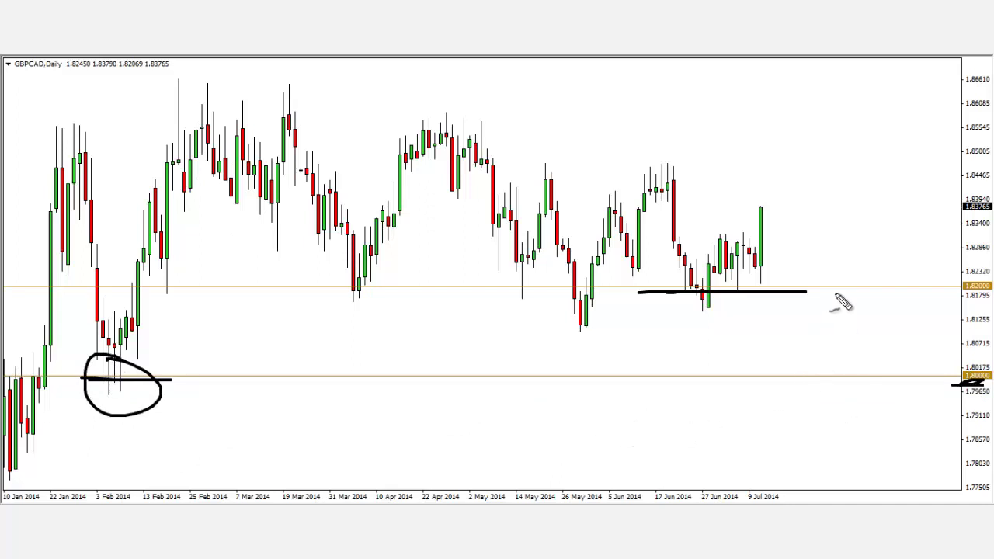
drag(804, 295, 775, 292)
key(Escape)
On the GBPCAD H4 chart, circle the 1.82000 line beside the latest low and draw a horizontal line across the July highs.
click(564, 55)
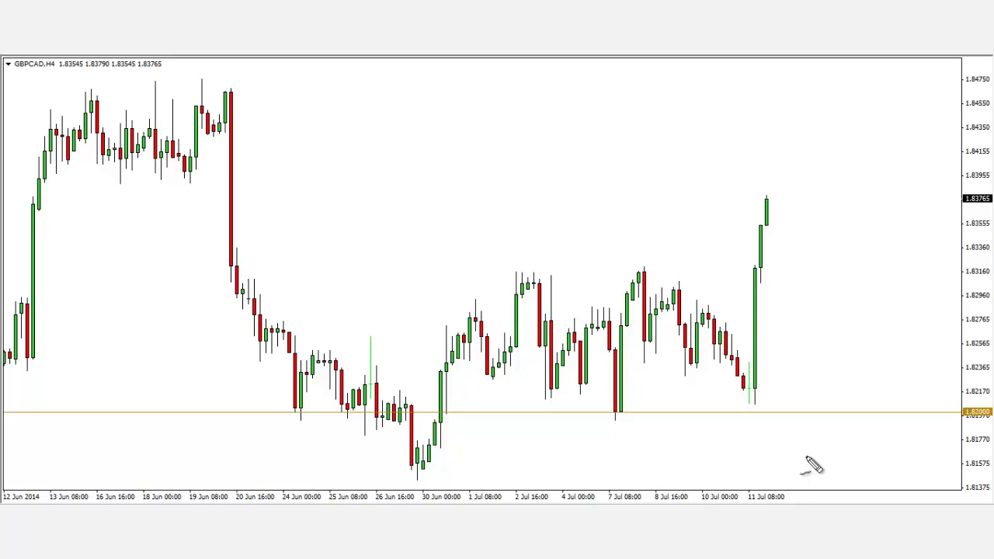
drag(800, 397, 759, 382)
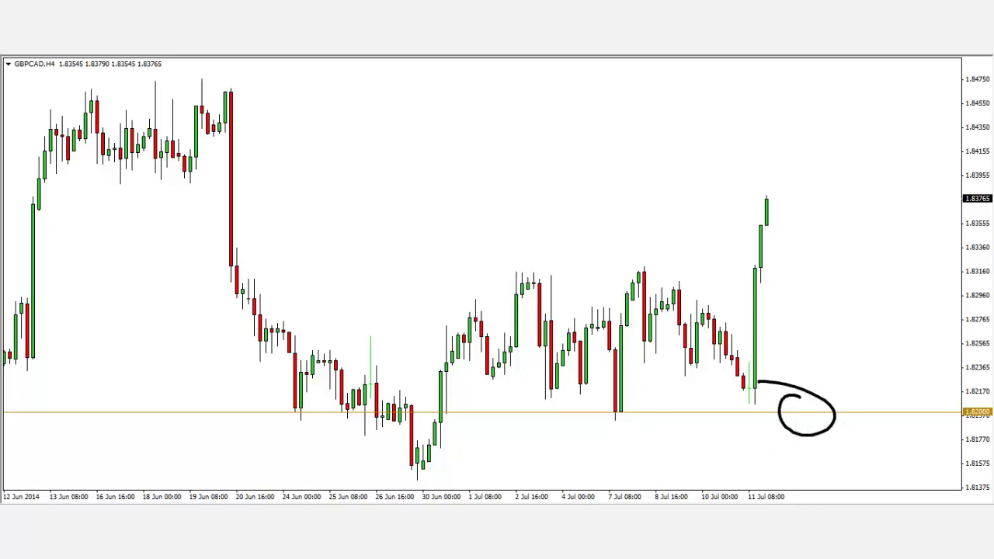
drag(471, 274, 778, 273)
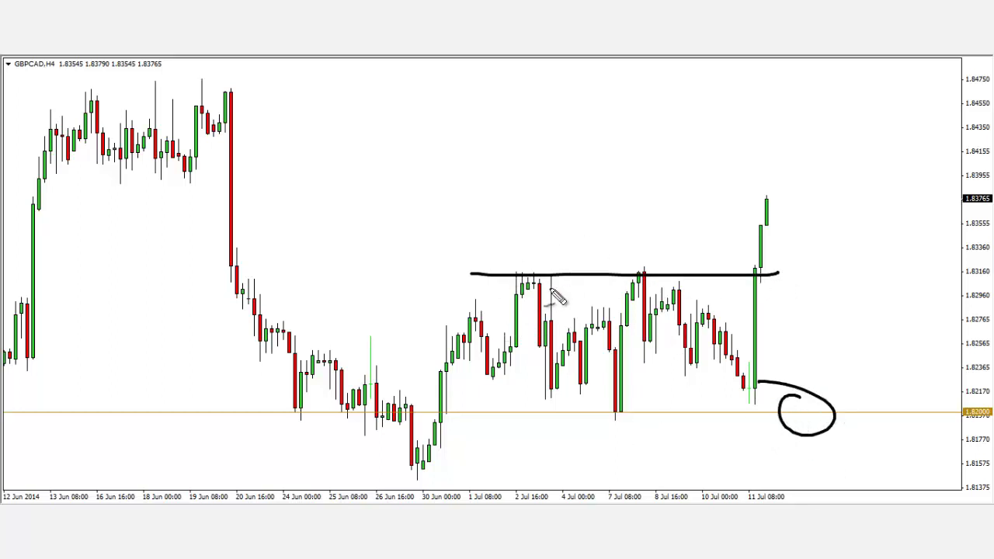
Draw a dashed pullback arrow to the July highs line and sketch a zigzag uptrend, clearing the drawings at the end.
mouse_move(772, 203)
mouse_down()
mouse_move(792, 247)
mouse_move(787, 259)
mouse_move(826, 281)
mouse_up()
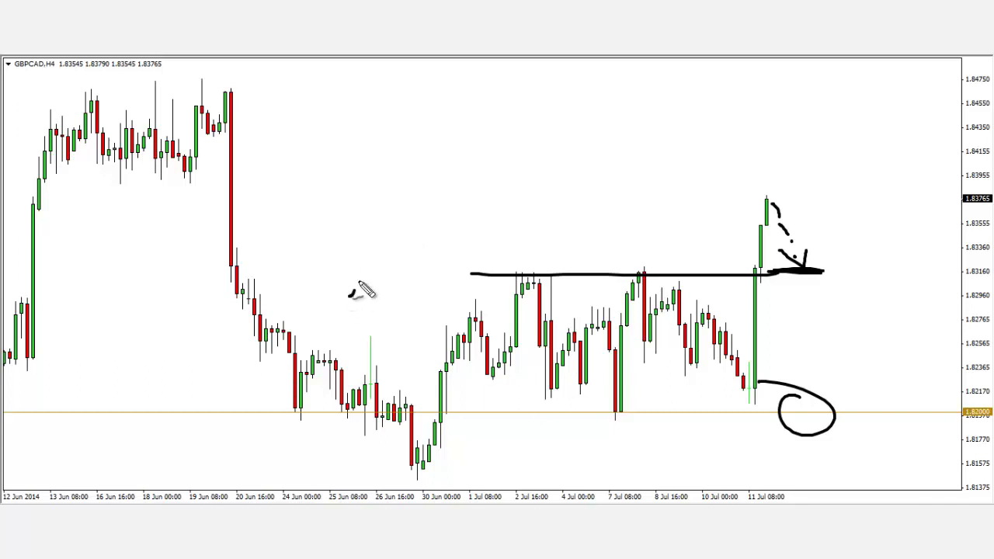
mouse_move(351, 295)
mouse_down()
mouse_move(482, 173)
mouse_move(561, 162)
mouse_move(642, 77)
mouse_up()
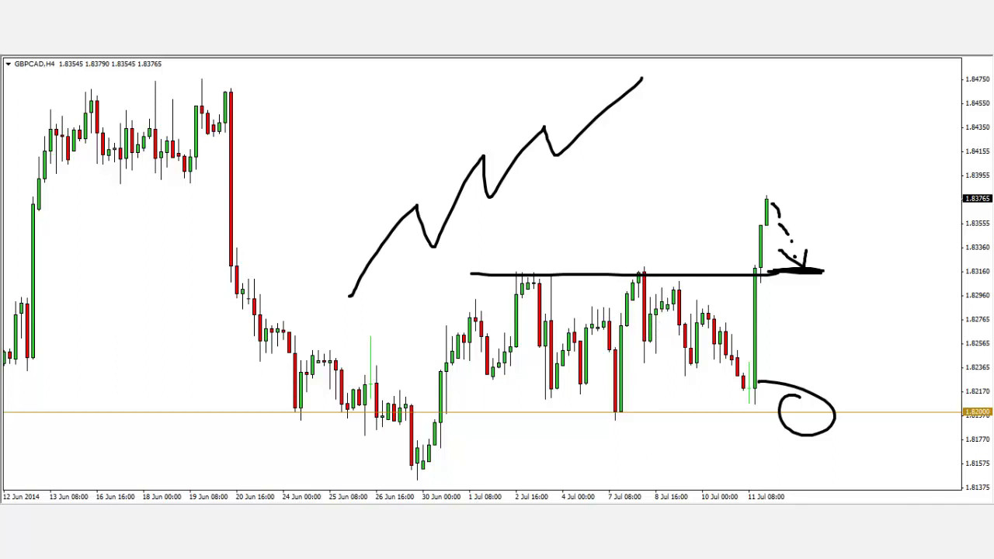
key(Escape)
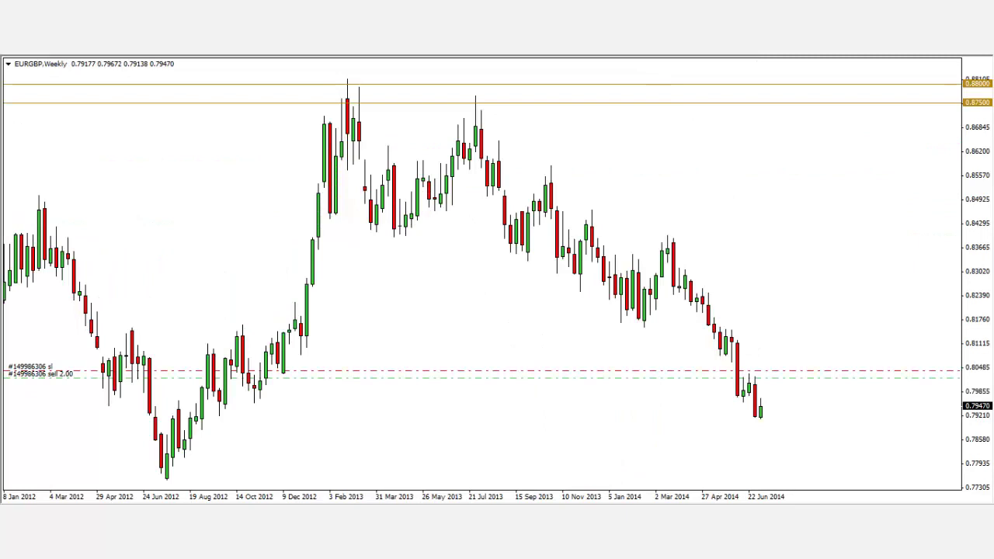
Draw a downward arrow along the EURGBP weekly downtrend, circle its four successively lower highs, and clear the drawings.
drag(592, 103, 824, 315)
mouse_move(769, 291)
mouse_down()
mouse_move(821, 326)
mouse_move(847, 281)
mouse_up()
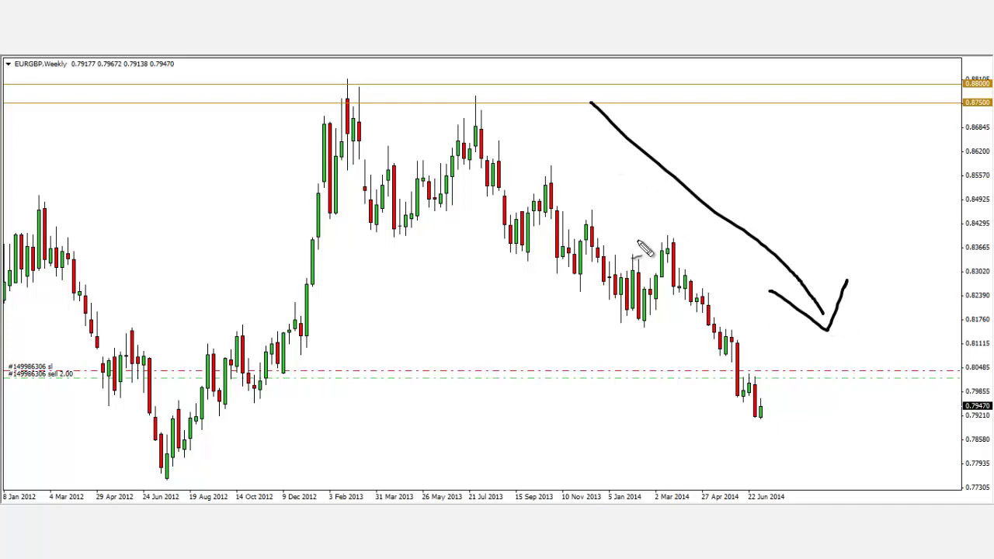
drag(470, 87, 480, 89)
mouse_move(551, 154)
mouse_down()
mouse_move(543, 180)
mouse_move(578, 165)
mouse_up()
drag(598, 210, 614, 206)
drag(669, 232, 685, 236)
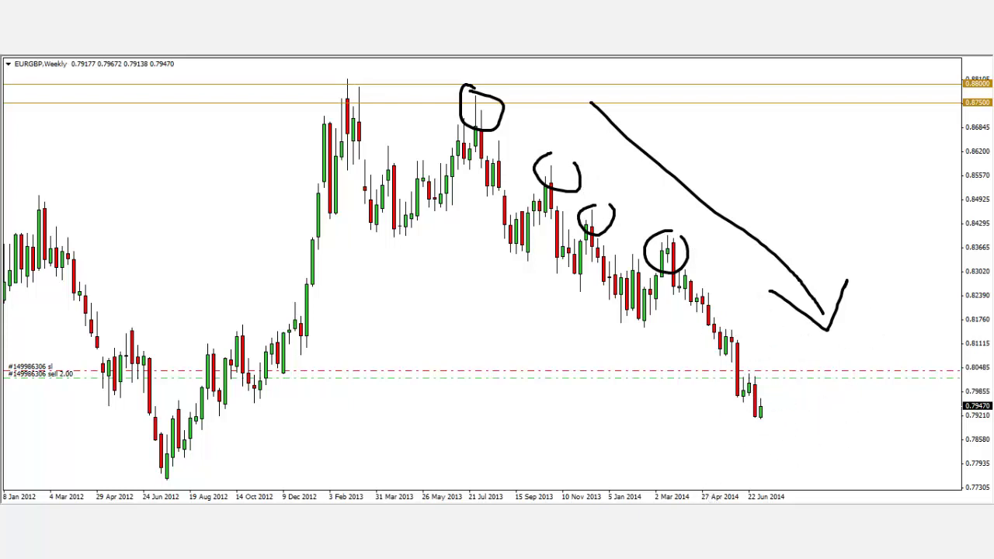
key(Escape)
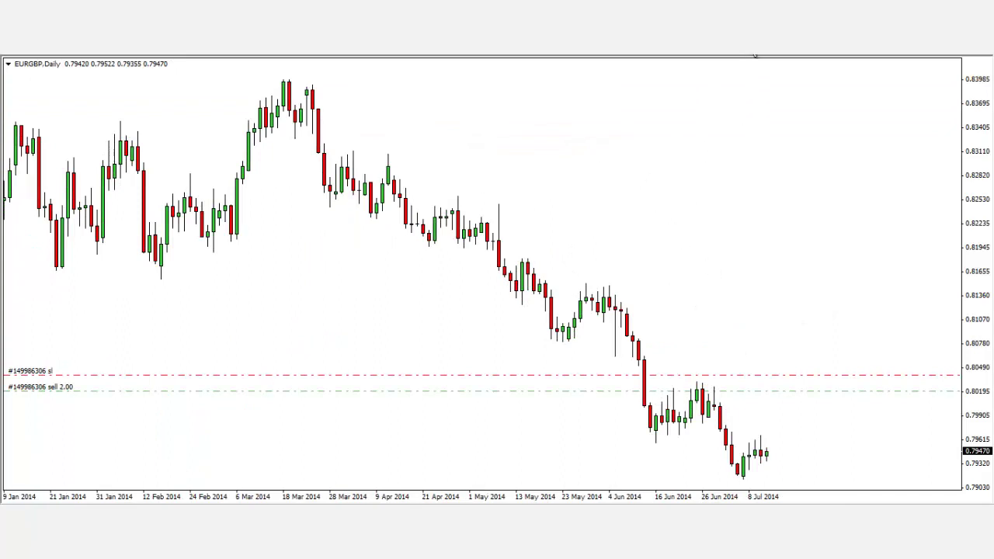
On the EURGBP daily chart, draw a descending trendline from the late-March high through the early-May high and past the latest candle.
mouse_move(312, 87)
mouse_down()
mouse_move(689, 292)
mouse_move(879, 428)
mouse_move(876, 442)
mouse_up()
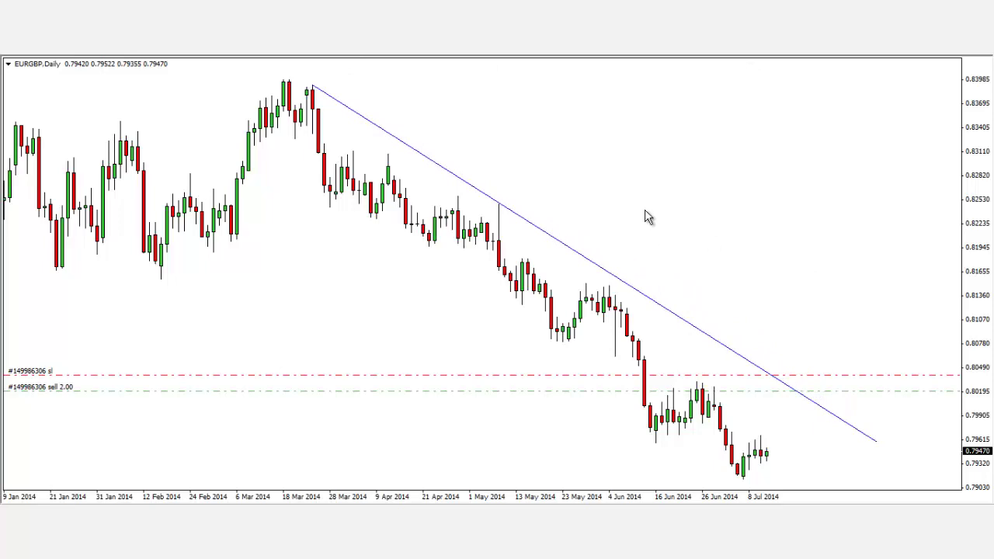
Switch the EURGBP chart to H4 and place horizontal lines at 0.80318 across the late-June high and 0.79674 across the July highs.
click(602, 56)
click(340, 59)
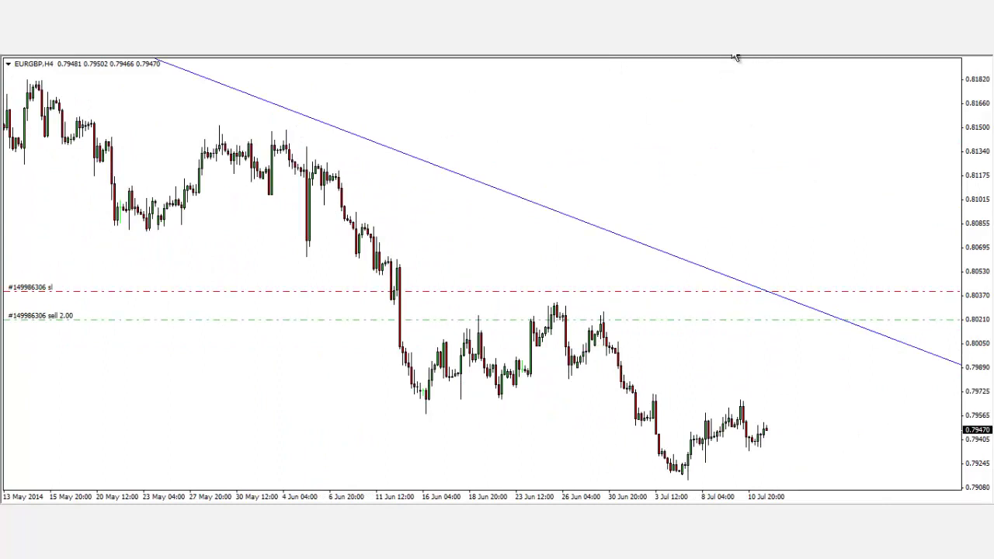
click(573, 303)
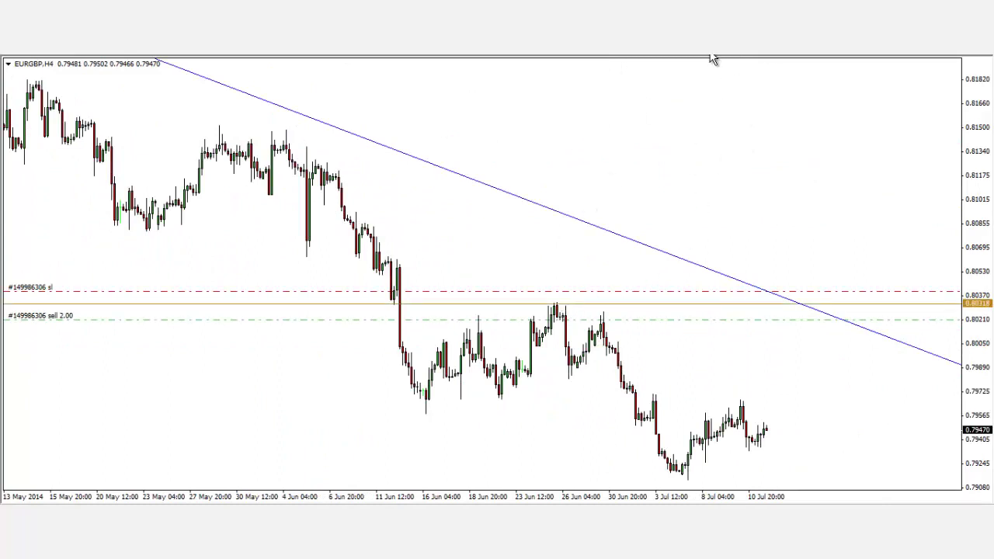
click(743, 400)
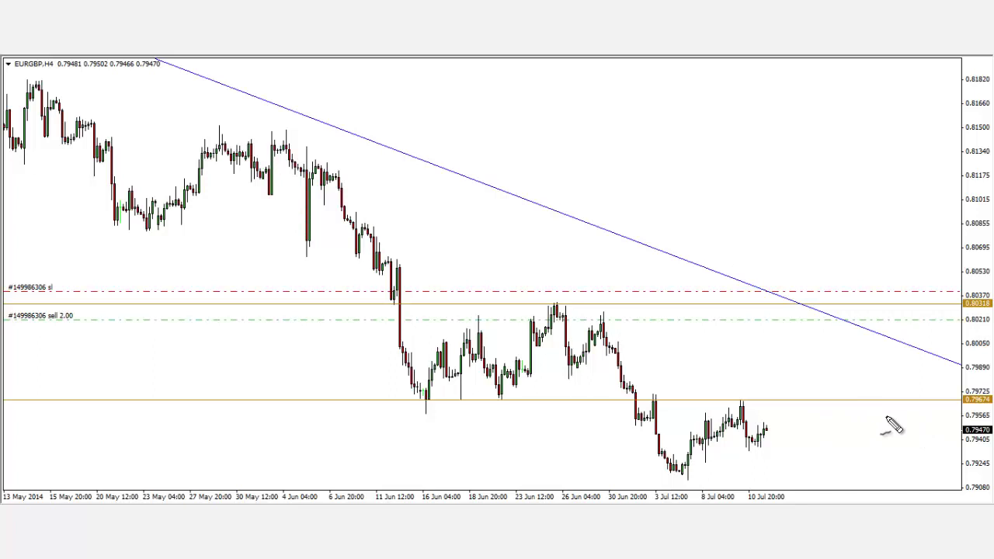
Mark the 0.79674 and 0.80318 levels with short thick pen strokes beyond the latest candle, and clear the pen marks.
mouse_move(806, 399)
mouse_down()
mouse_move(771, 397)
mouse_move(816, 400)
mouse_up()
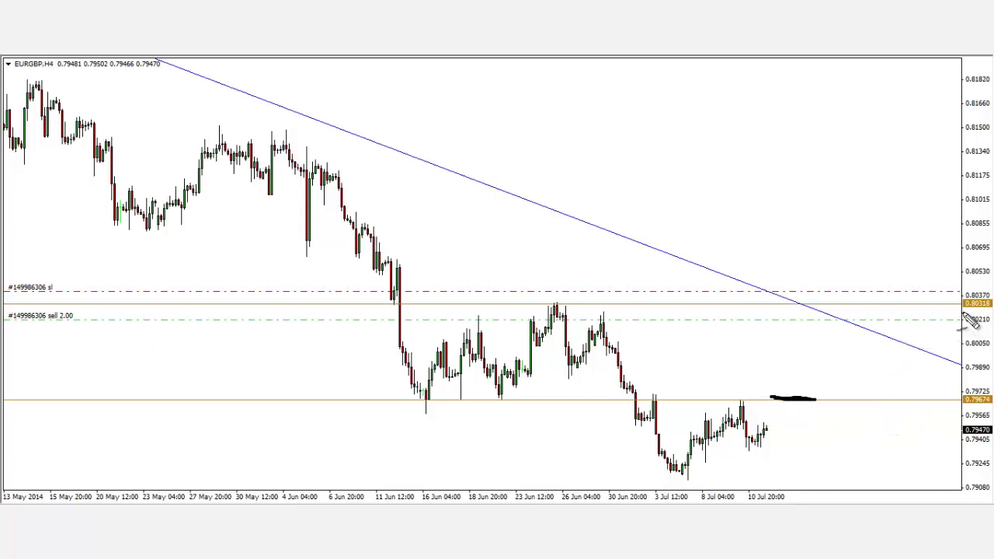
drag(772, 304, 814, 306)
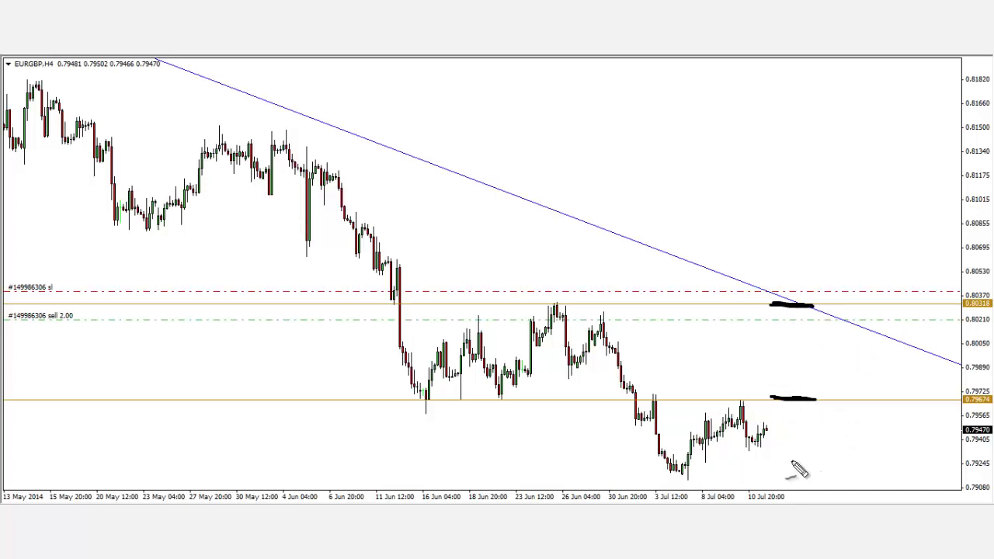
key(Escape)
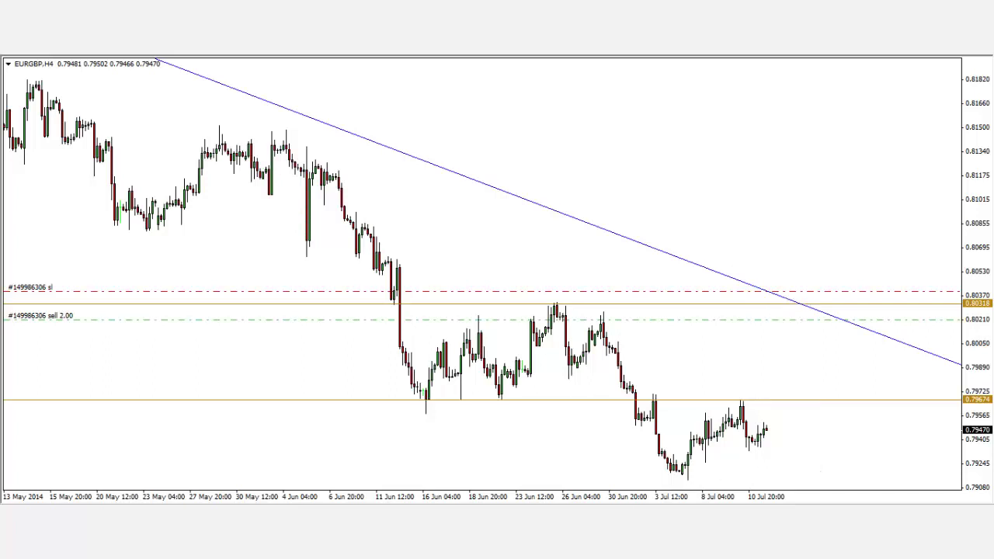